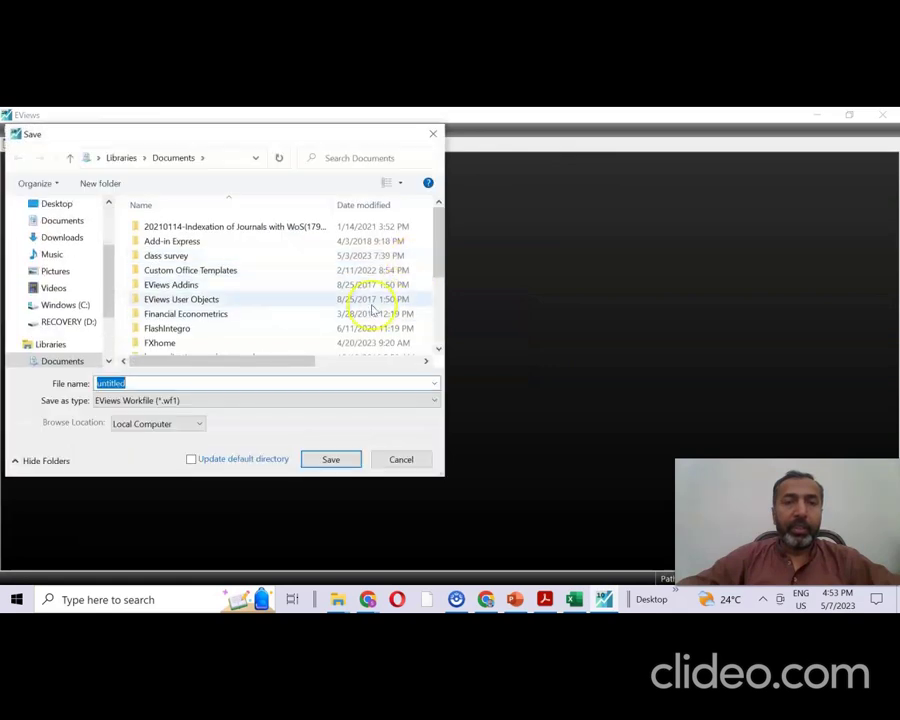
Step: Close the untitled workfile, discarding its changes instead of saving
click(431, 135)
click(410, 235)
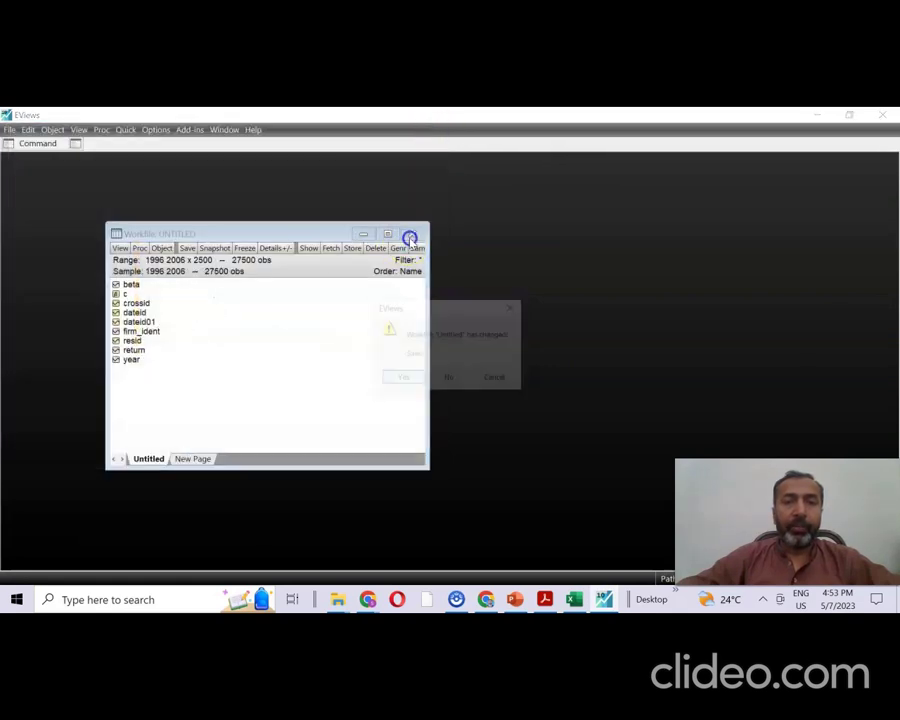
click(453, 379)
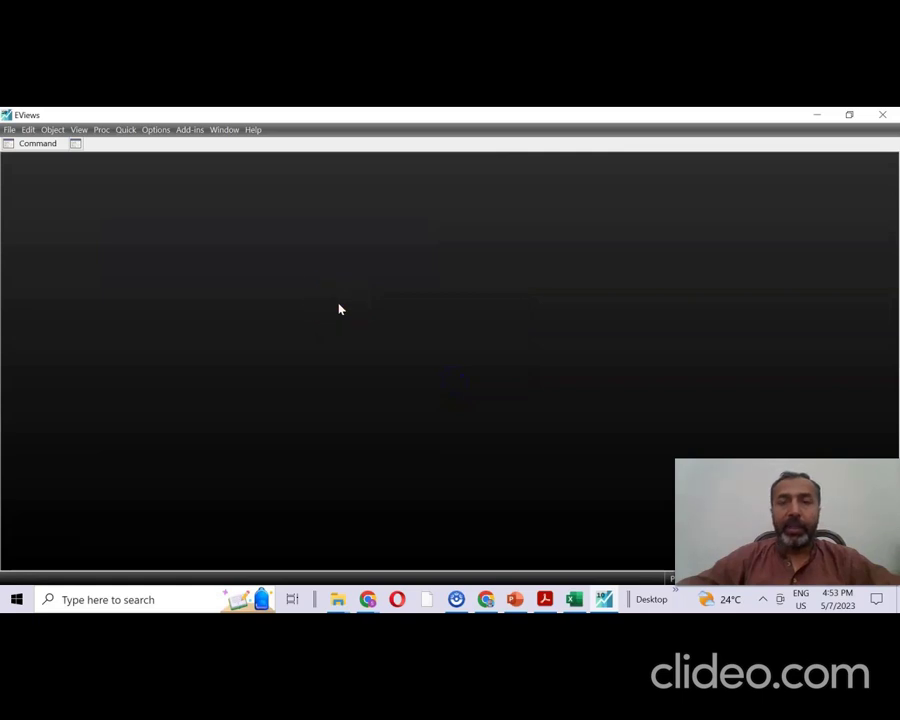
Step: Open the EViews Command pane, then bring the panelex.xls workbook to the front in Excel
click(267, 275)
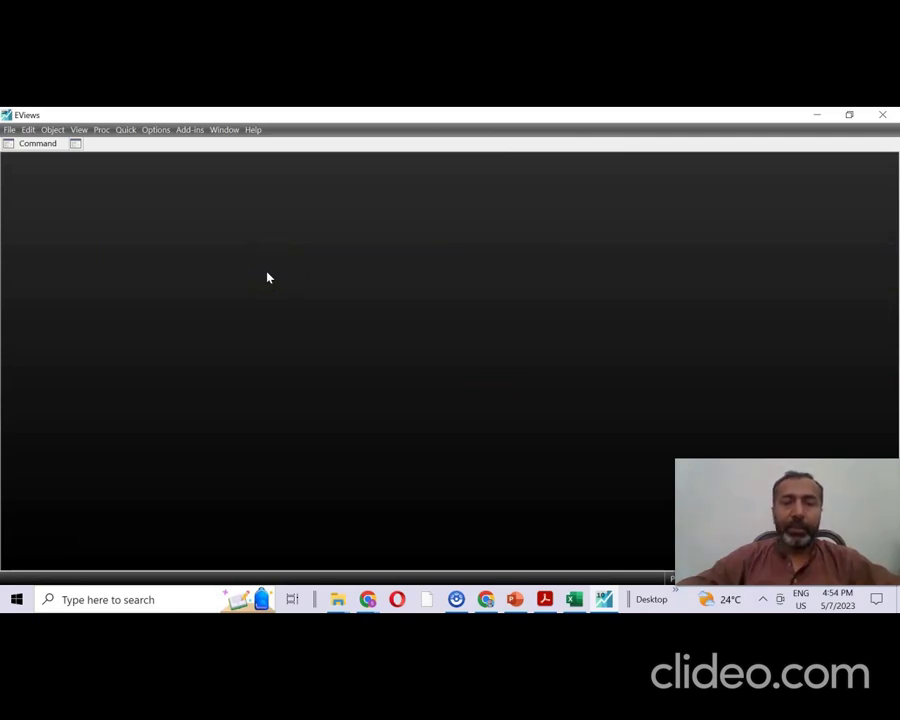
click(202, 285)
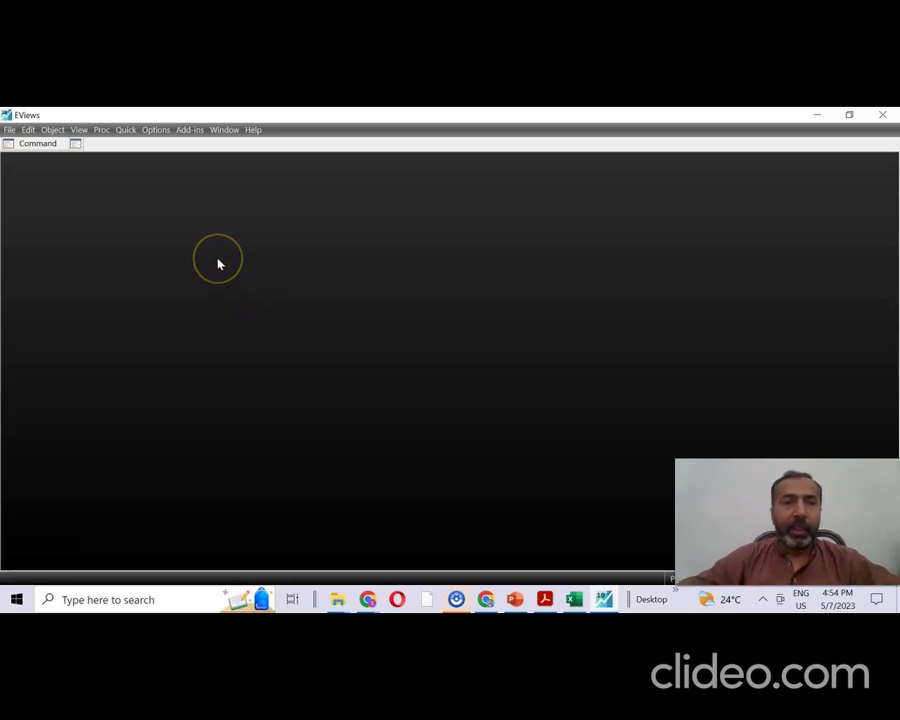
click(179, 255)
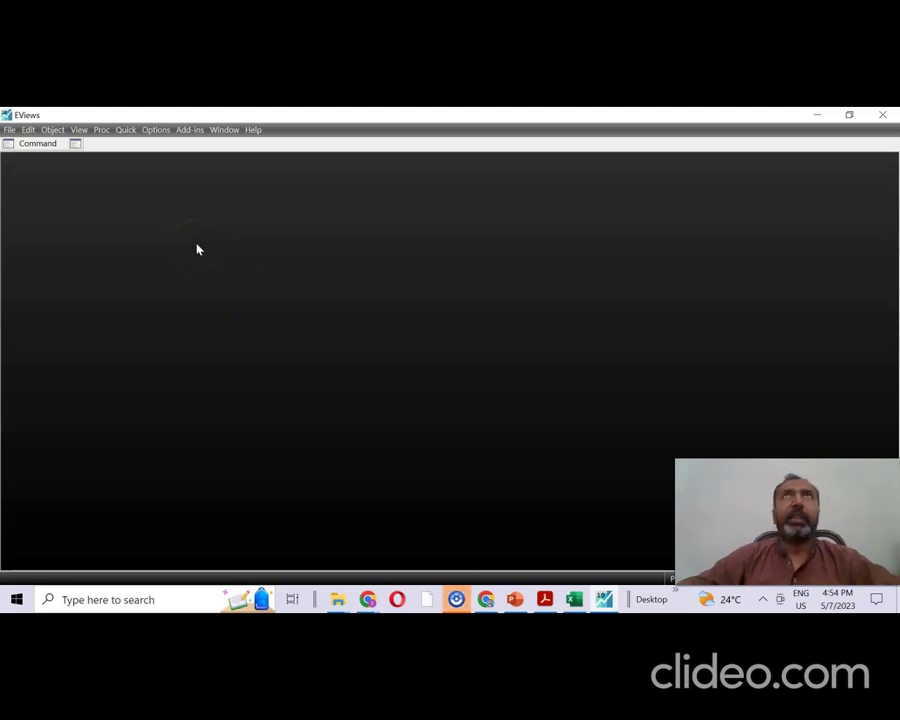
click(173, 233)
click(114, 222)
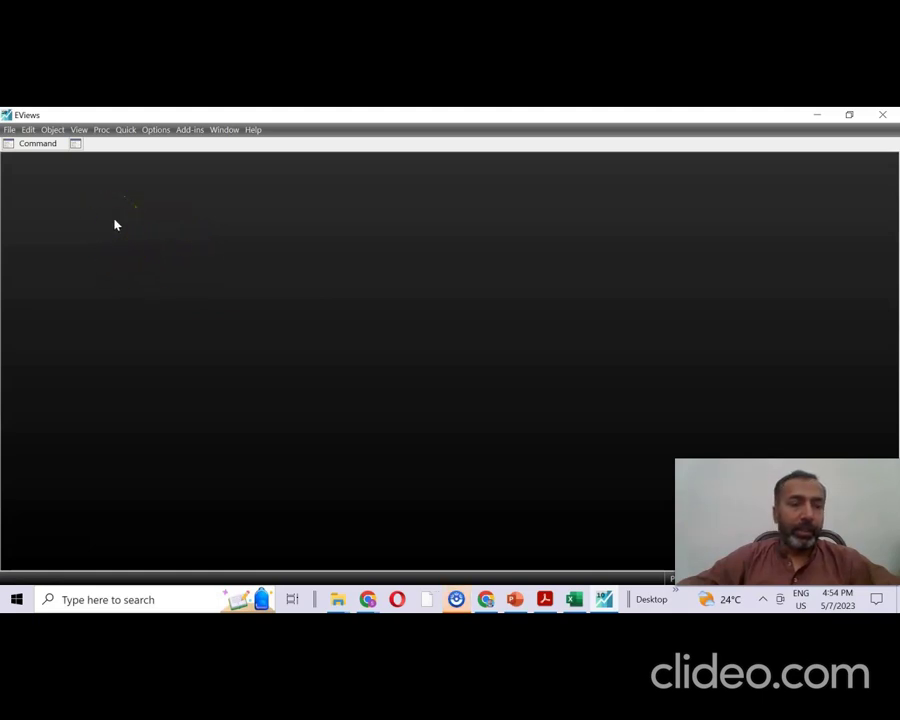
click(66, 189)
click(38, 145)
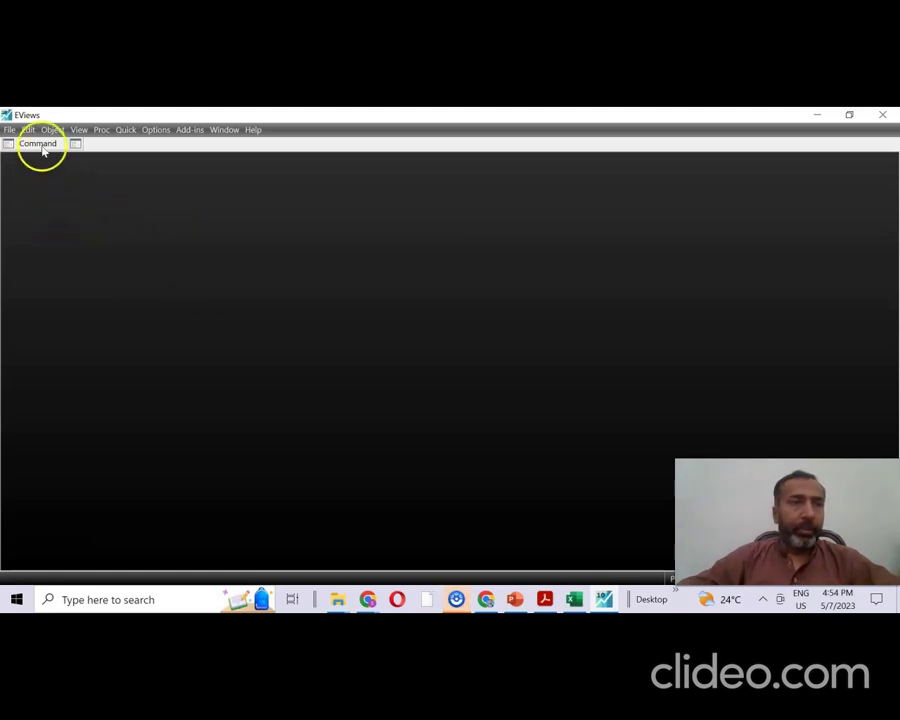
click(42, 188)
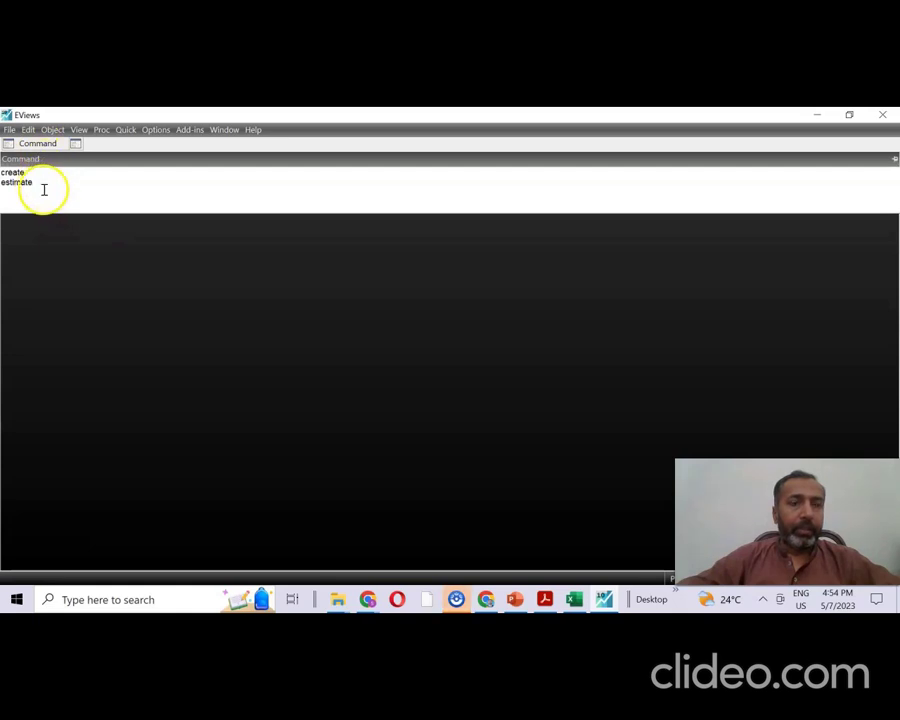
click(574, 599)
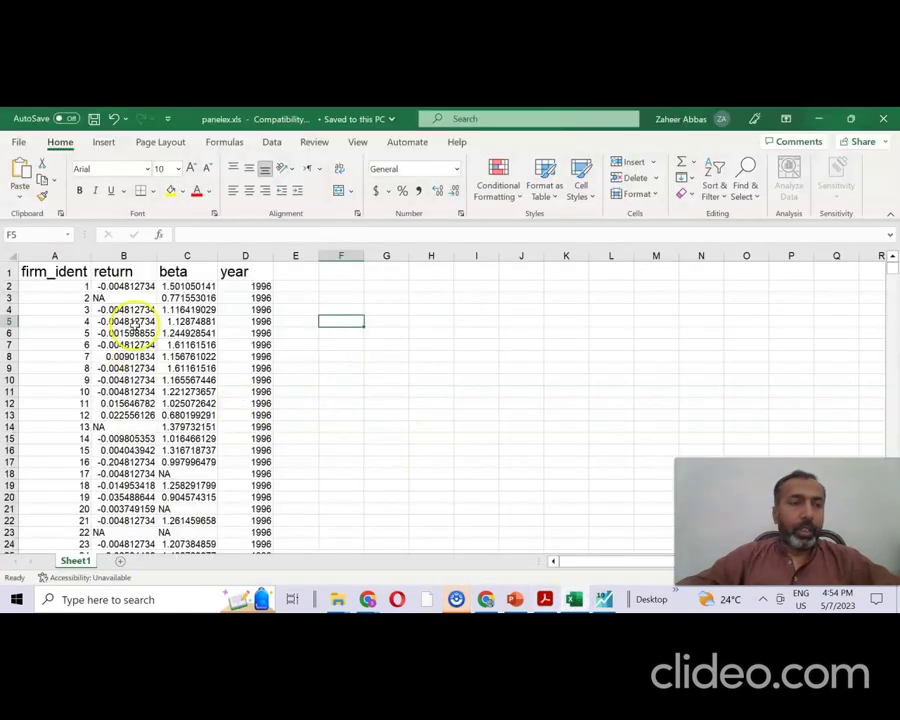
click(125, 255)
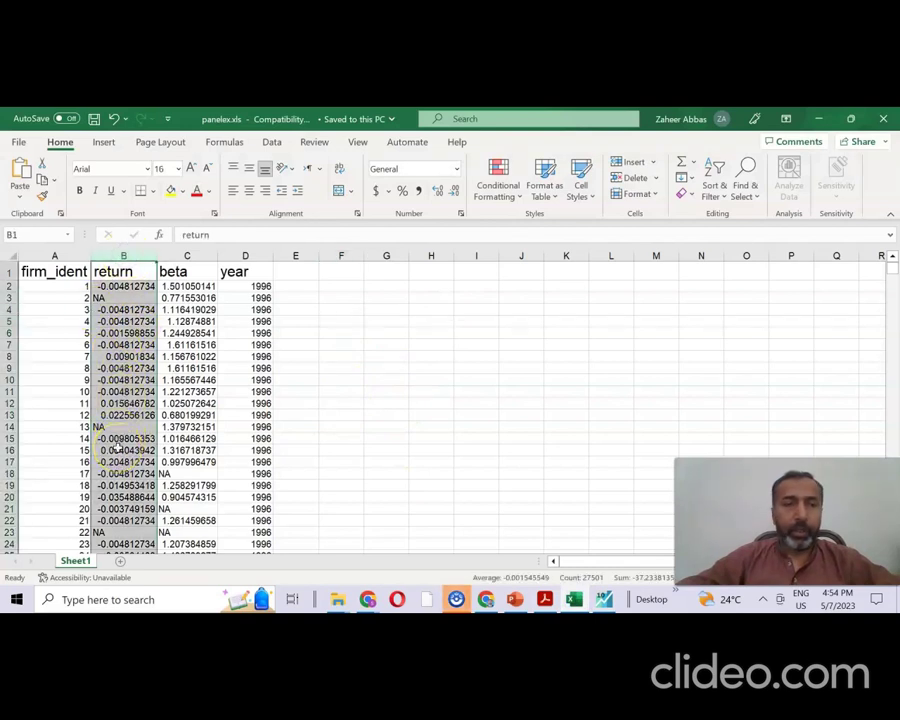
click(186, 255)
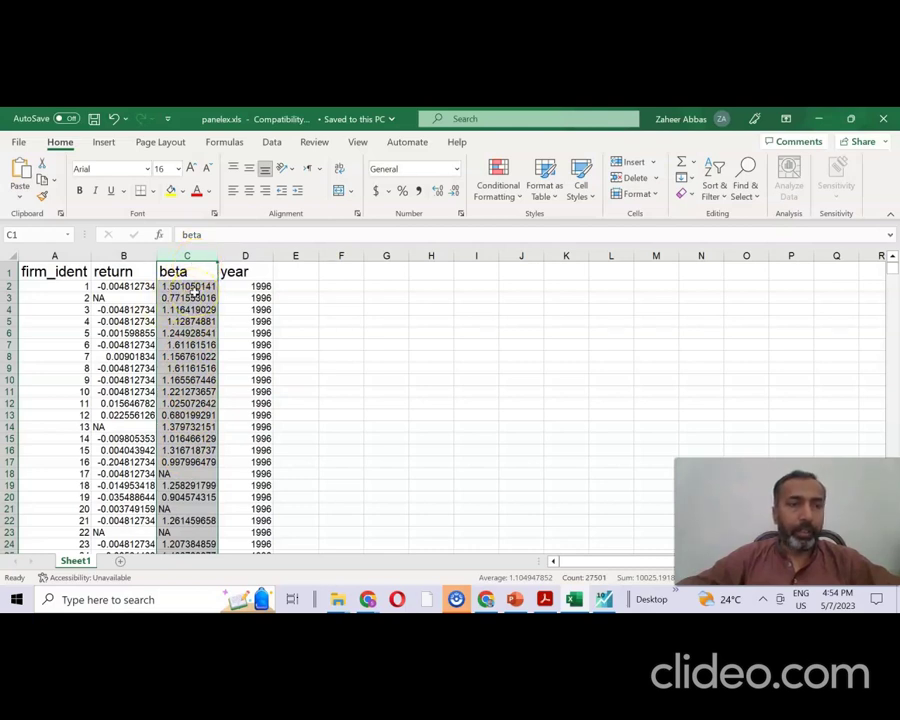
click(252, 256)
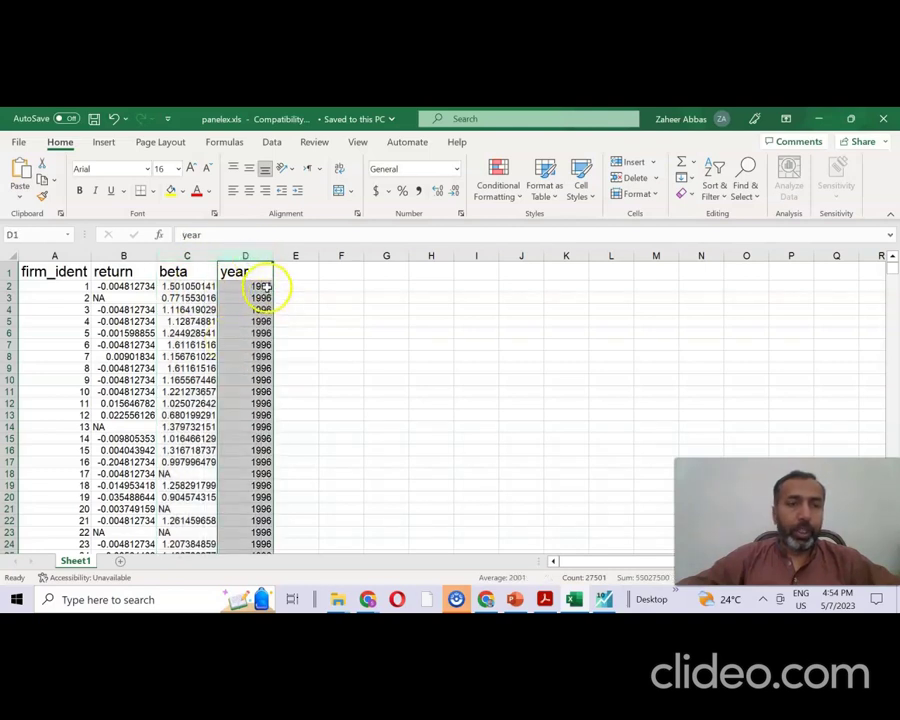
click(261, 287)
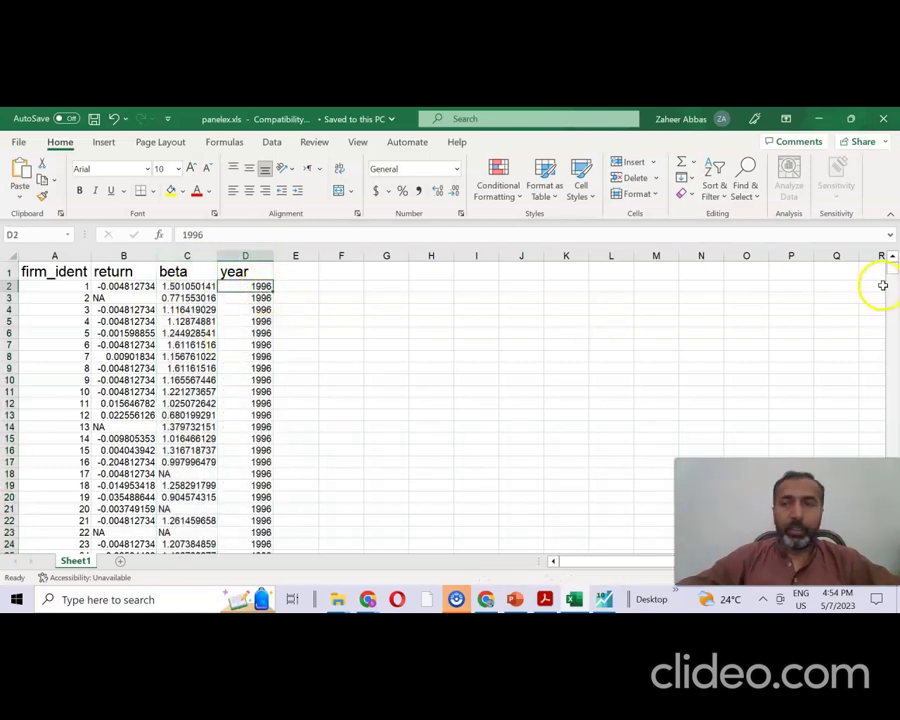
mouse_move(890, 270)
mouse_down()
mouse_move(880, 600)
mouse_move(894, 262)
mouse_up()
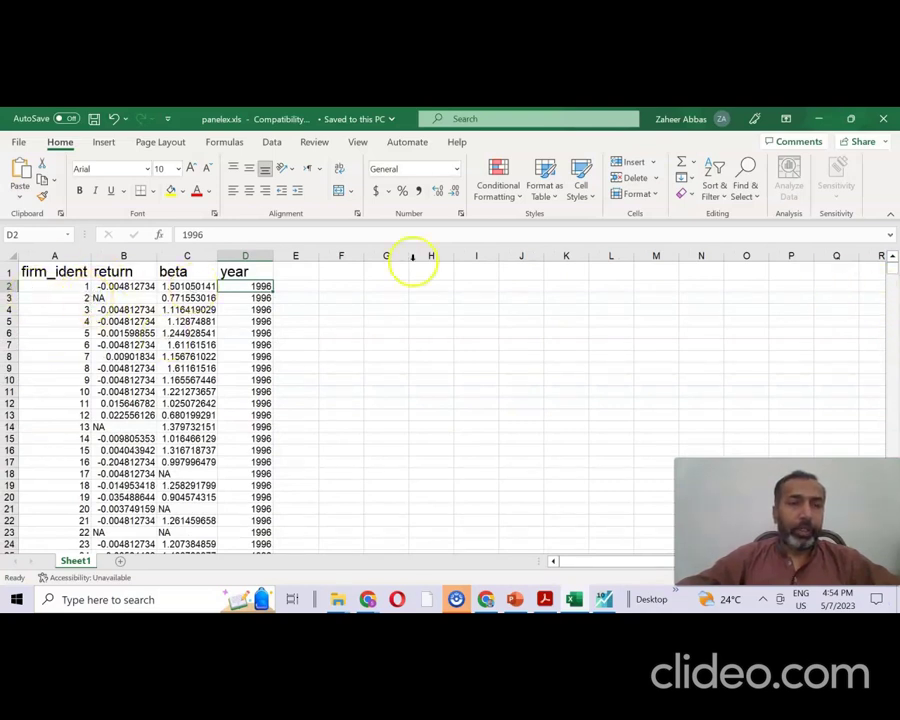
mouse_move(890, 258)
mouse_down()
mouse_move(880, 270)
mouse_move(893, 600)
mouse_move(895, 268)
mouse_up()
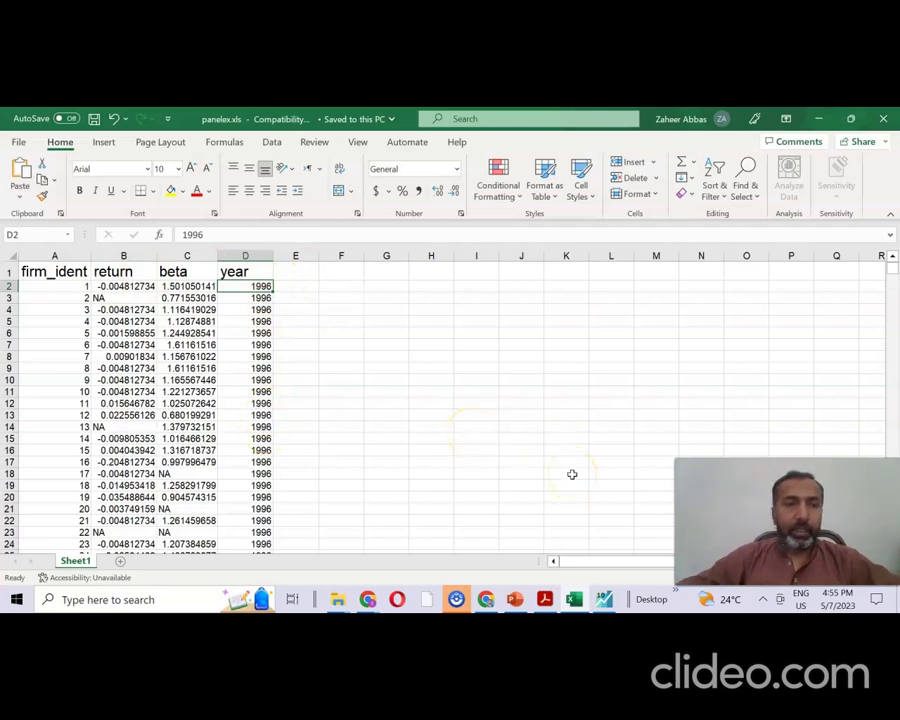
Step: Back in EViews, clear the Command window and enter the create command
click(605, 600)
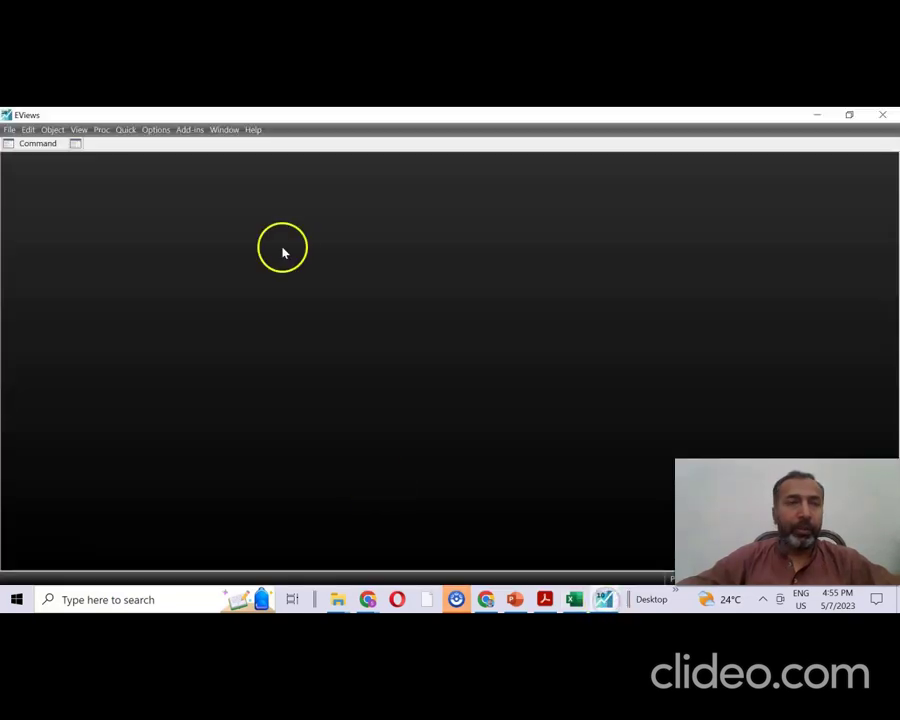
click(50, 144)
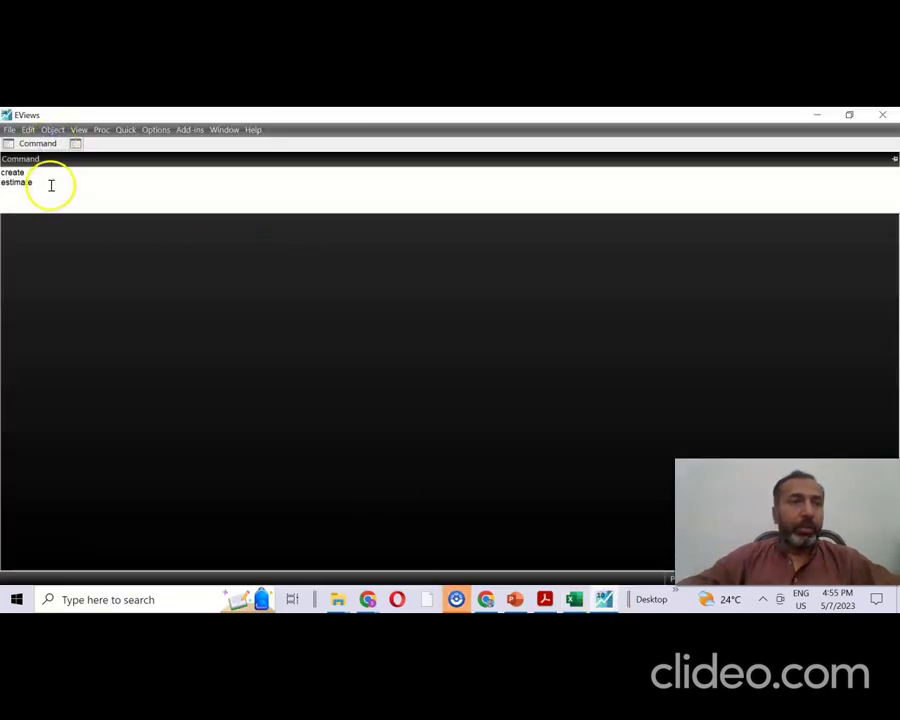
key(BackSpace)
key(BackSpace)
key(BackSpace)
key(BackSpace)
key(BackSpace)
key(BackSpace)
key(BackSpace)
key(BackSpace)
key(BackSpace)
key(BackSpace)
key(BackSpace)
key(BackSpace)
key(BackSpace)
key(BackSpace)
key(BackSpace)
key(BackSpace)
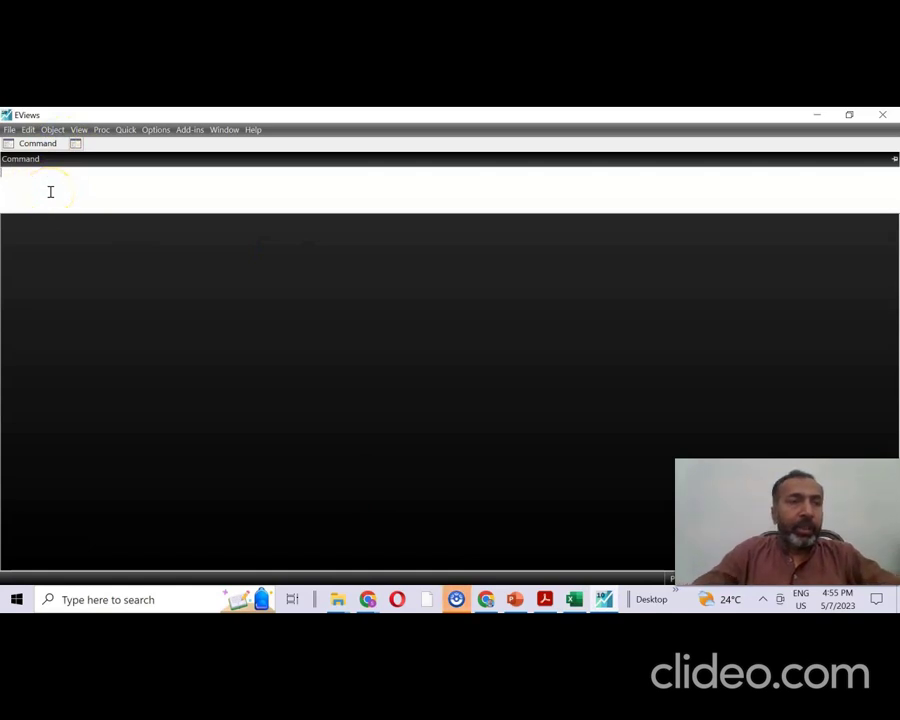
text(create)
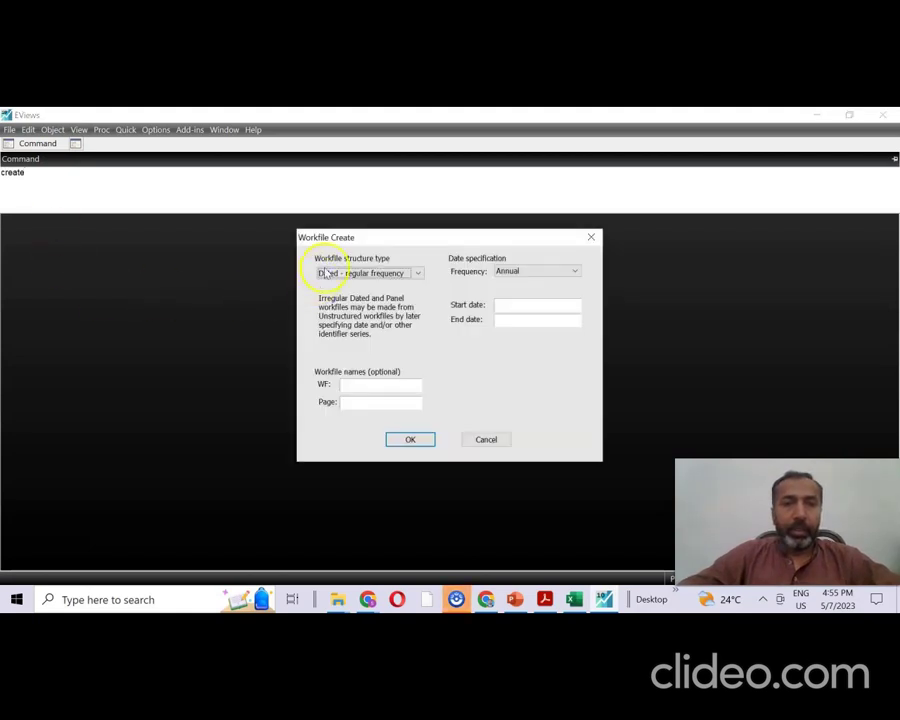
Step: Choose a Balanced Panel, Annual, from 1996 to 2006 with 2500 cross sections
click(418, 275)
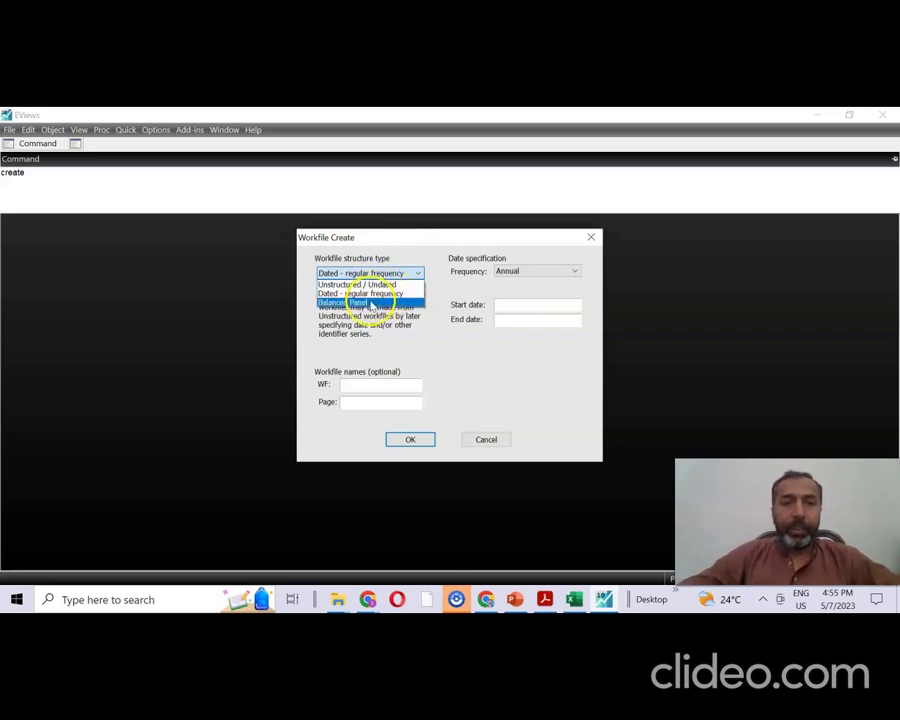
click(372, 302)
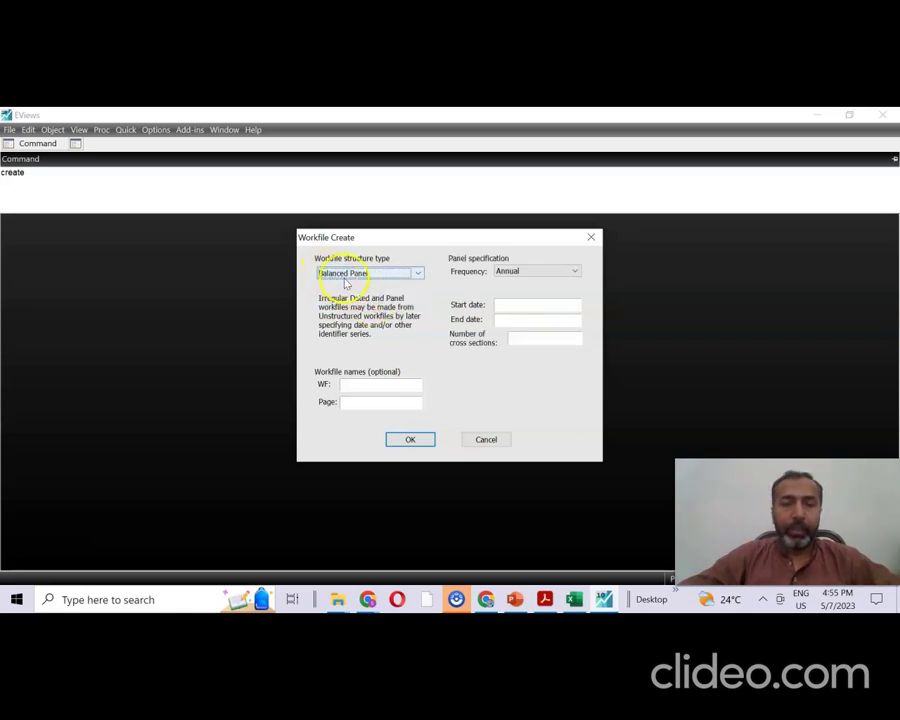
click(518, 305)
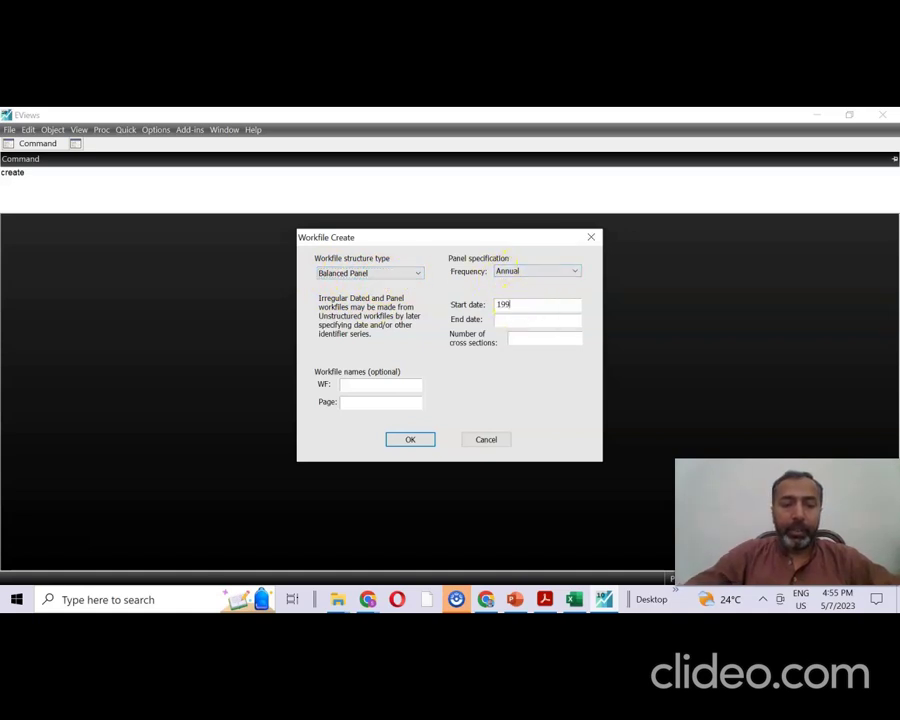
click(525, 320)
text(2500)
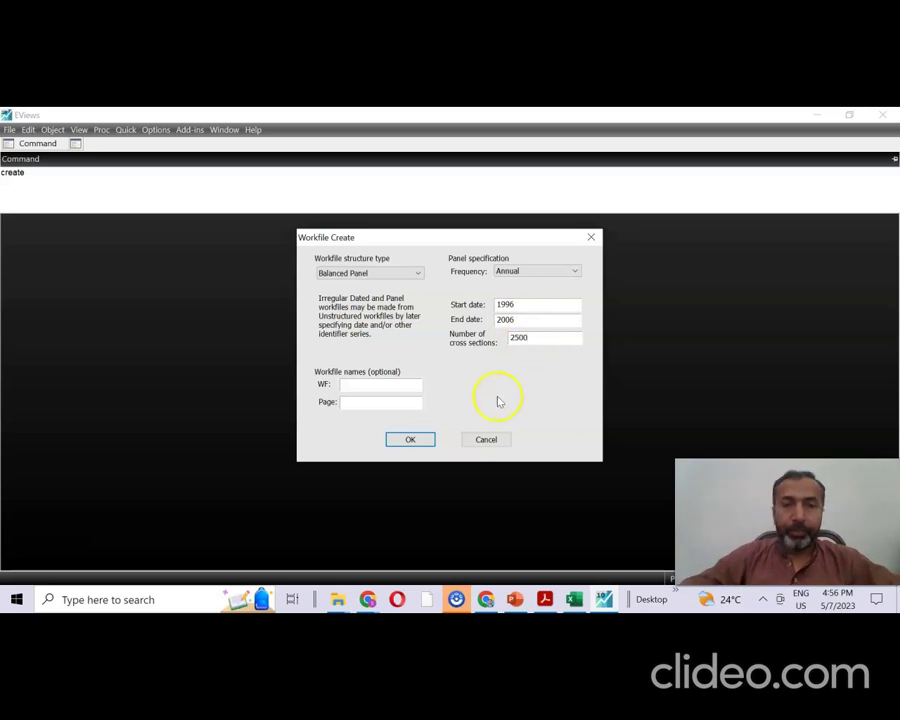
Step: Create the 1996–2006 × 2500 panel workfile and start File > Open > Foreign Data
click(421, 436)
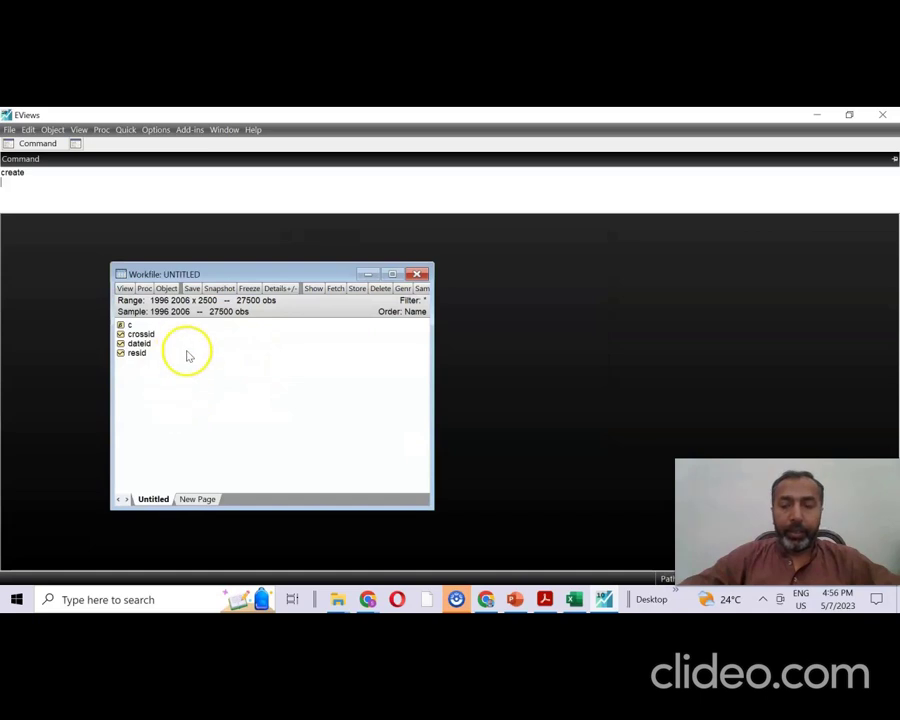
drag(221, 267, 287, 248)
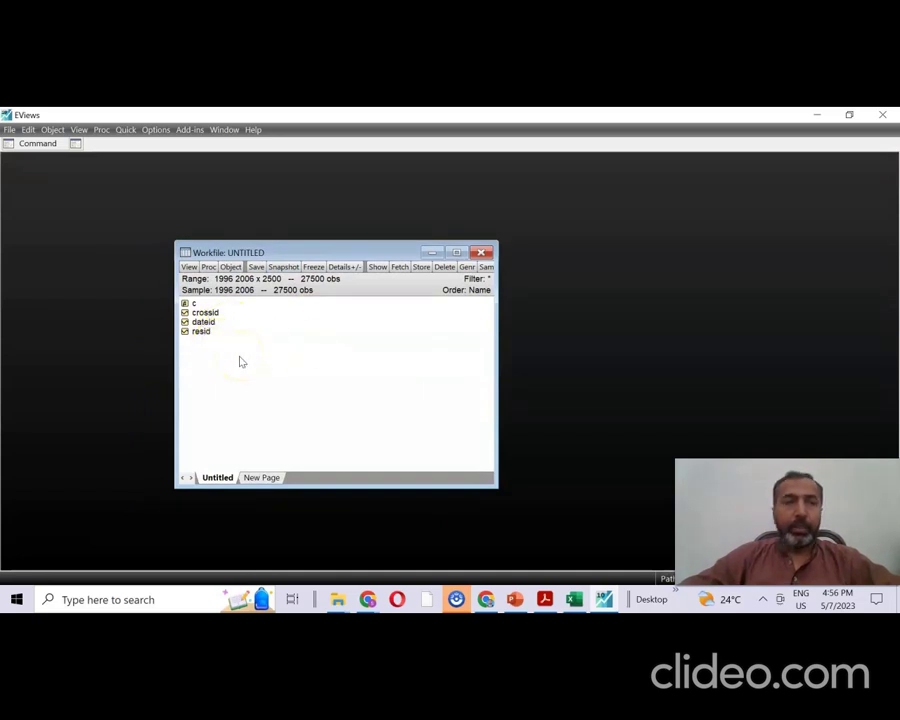
click(10, 130)
mouse_move(48, 228)
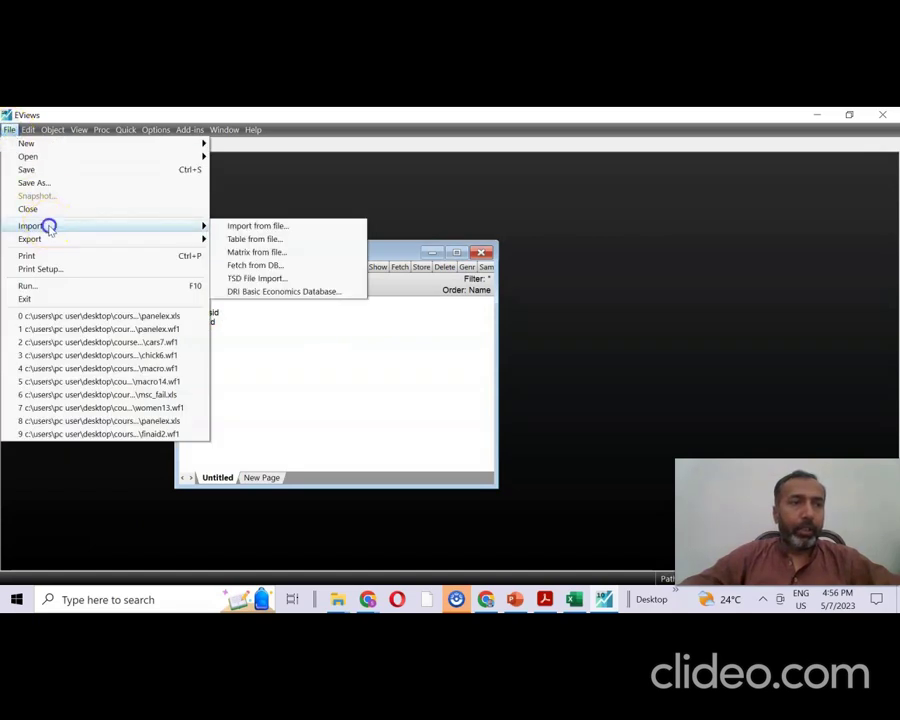
click(257, 228)
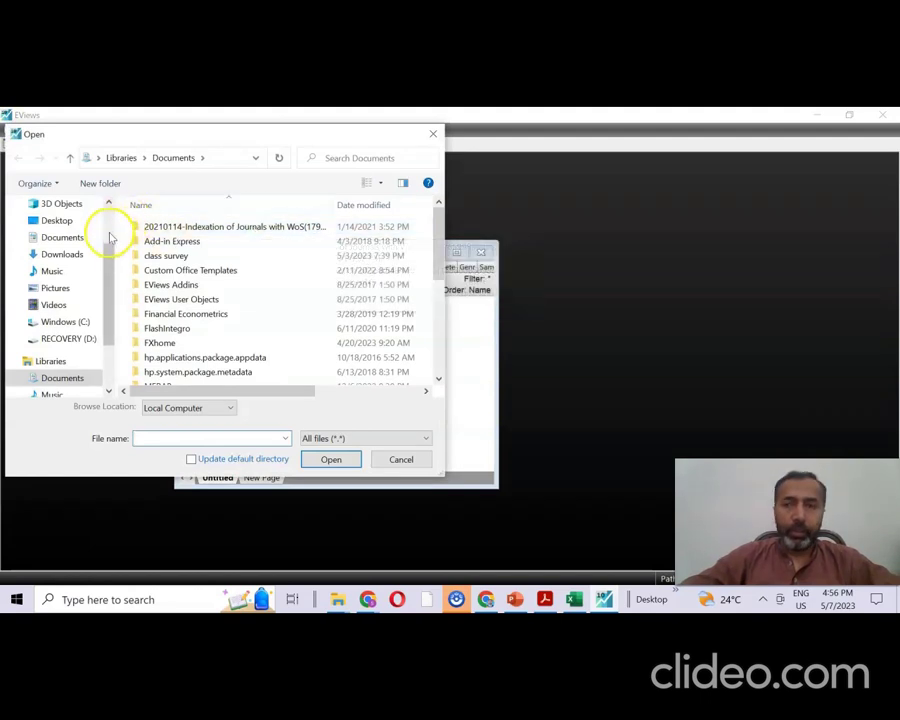
Step: Browse to Courses 2021 > FE 2023 > Introductory Econometrics > Excel data files and open panelex.xls
scroll(108, 218, up, 2)
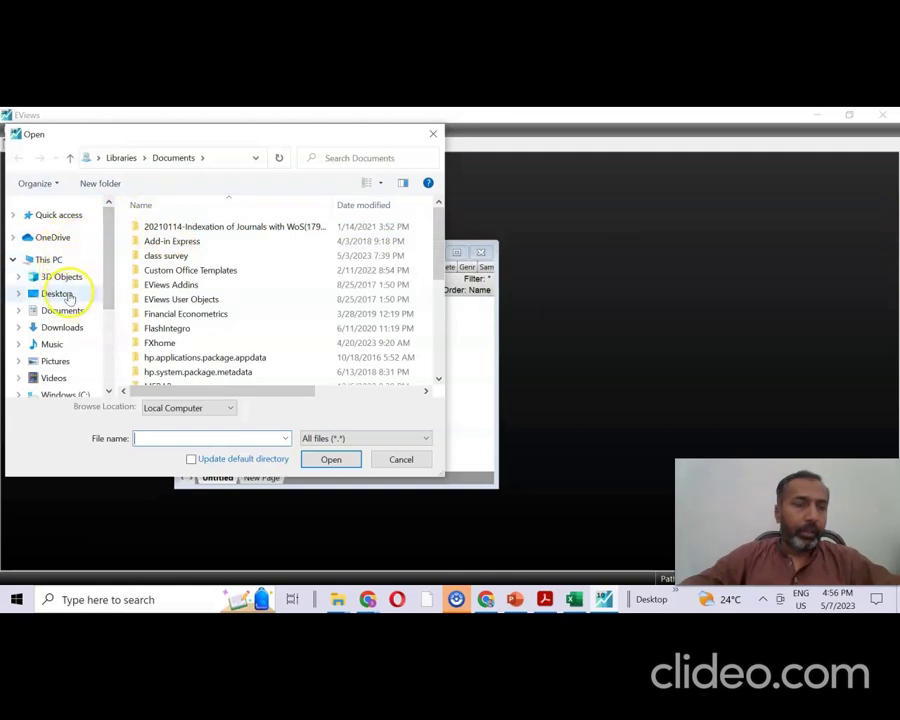
click(68, 293)
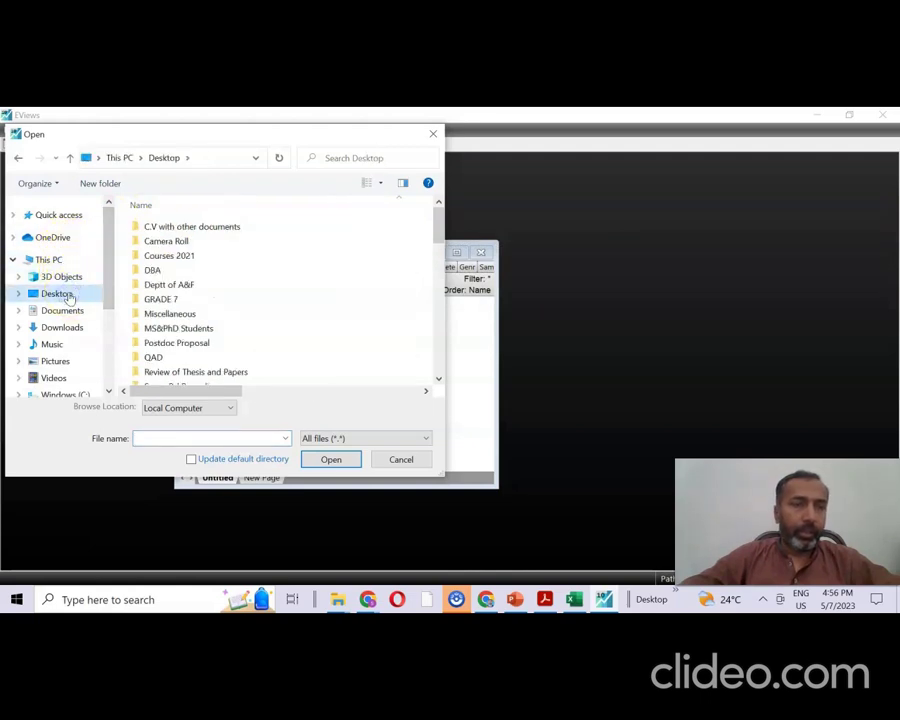
click(188, 257)
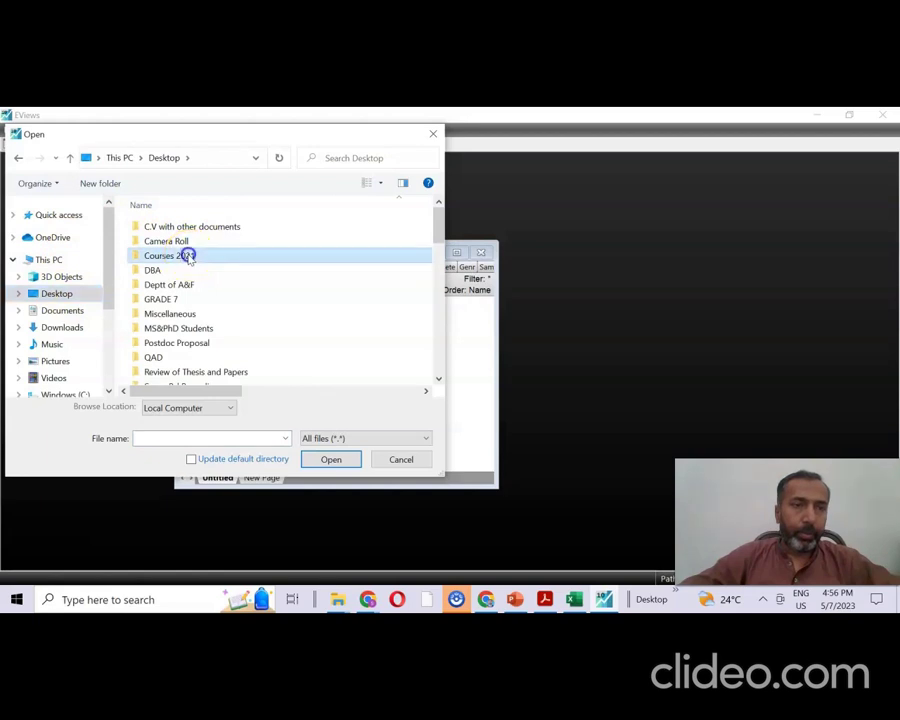
double_click(188, 257)
click(163, 286)
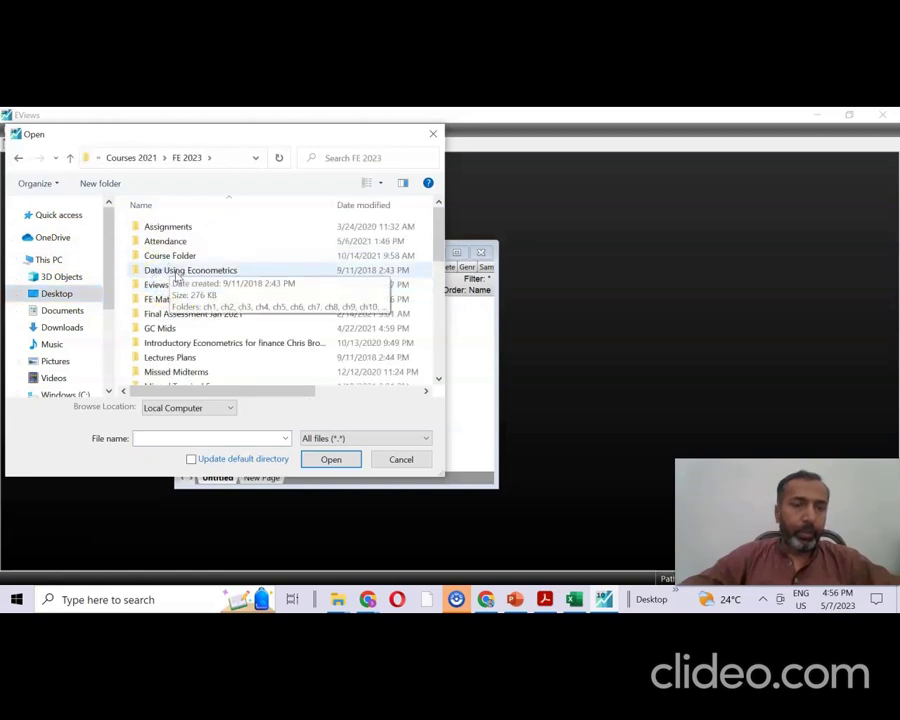
double_click(205, 345)
double_click(179, 242)
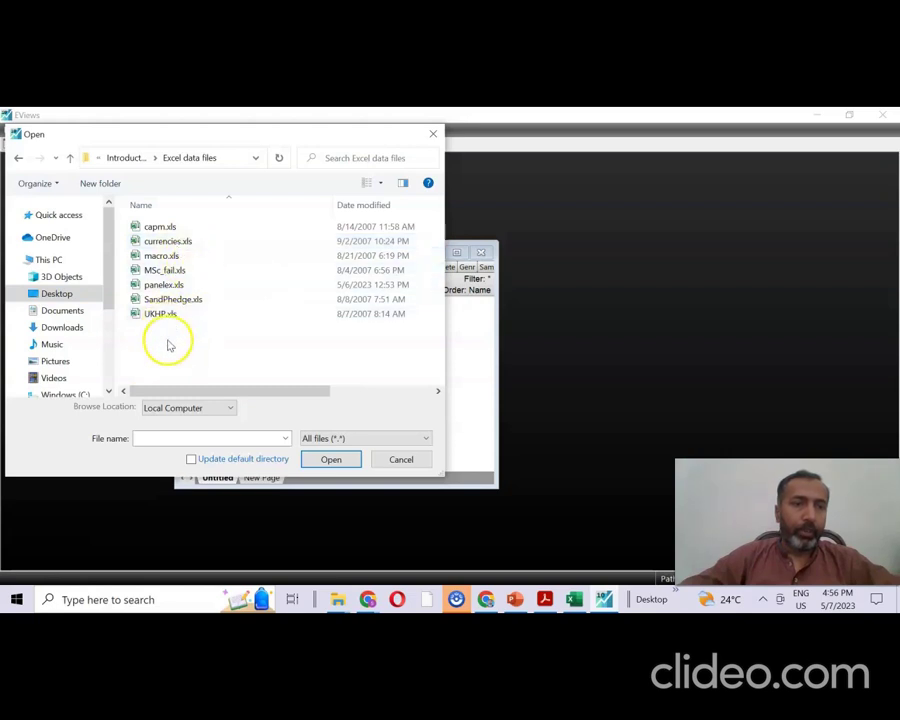
click(160, 285)
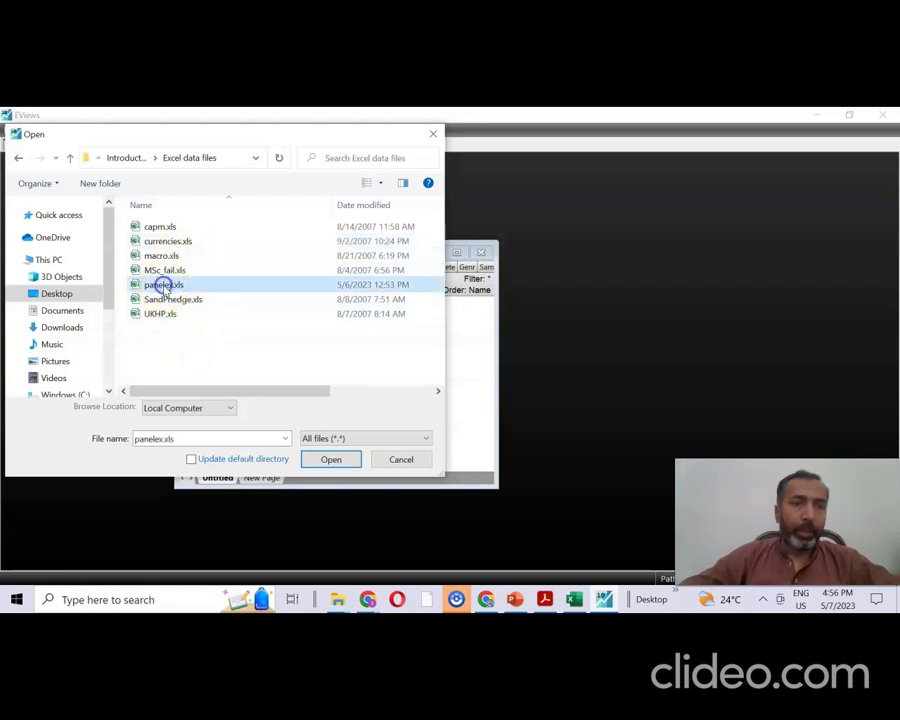
click(329, 460)
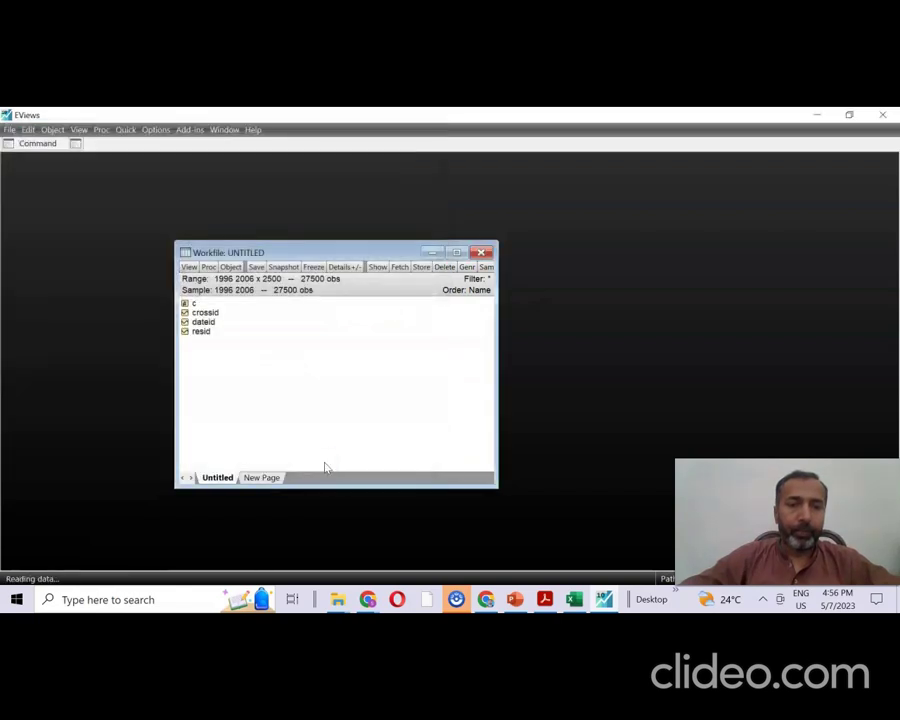
Step: Finish the Excel Read import with default settings and link the series to the Excel source
click(603, 477)
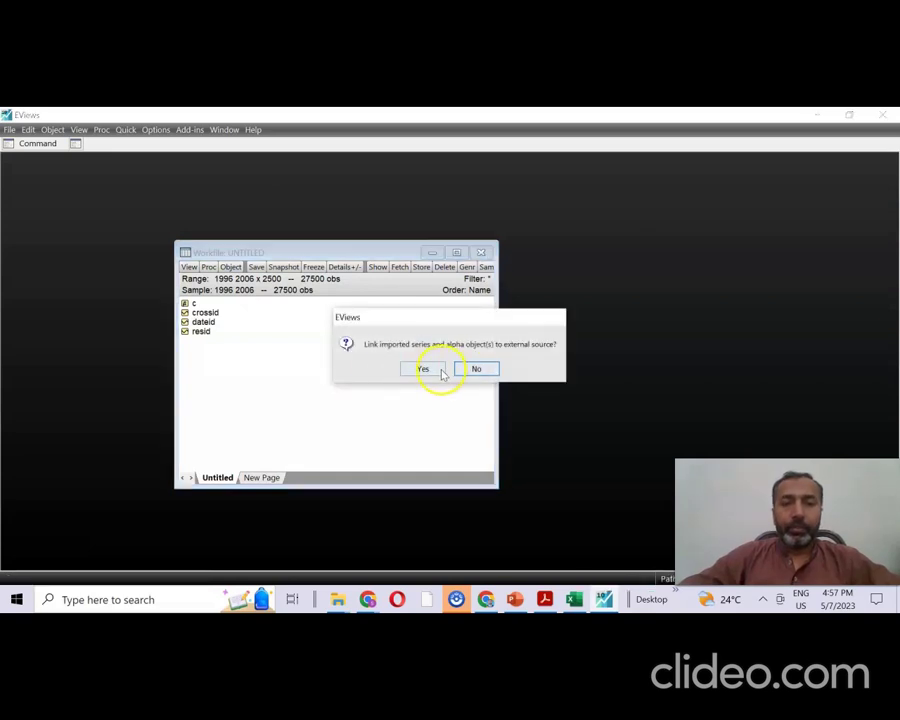
click(430, 373)
click(298, 356)
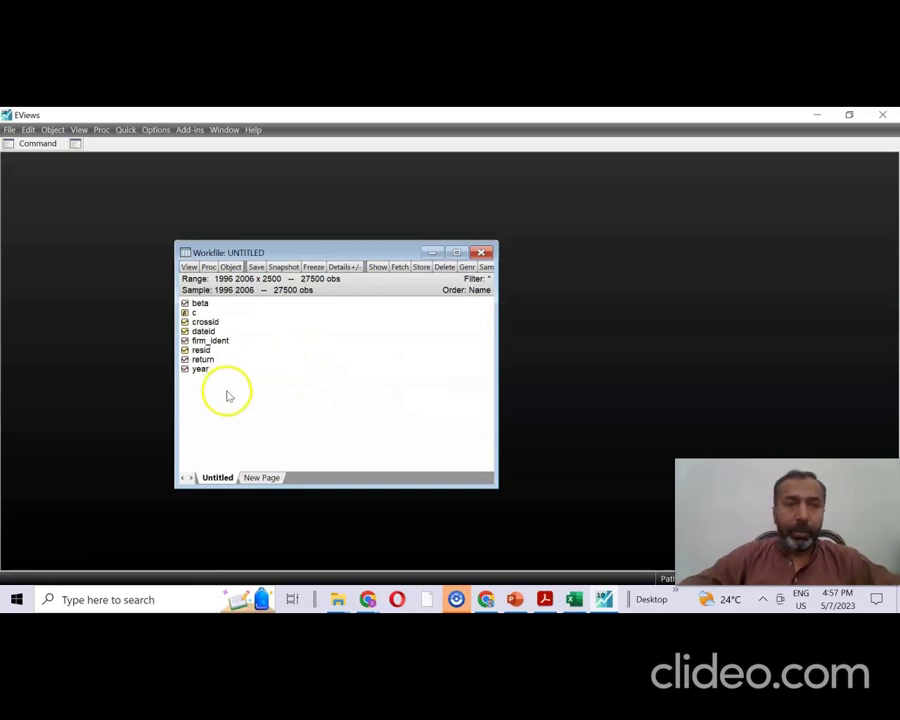
Step: Inspect the RETURN and BETA series and compare their values against the Excel sheet
double_click(203, 360)
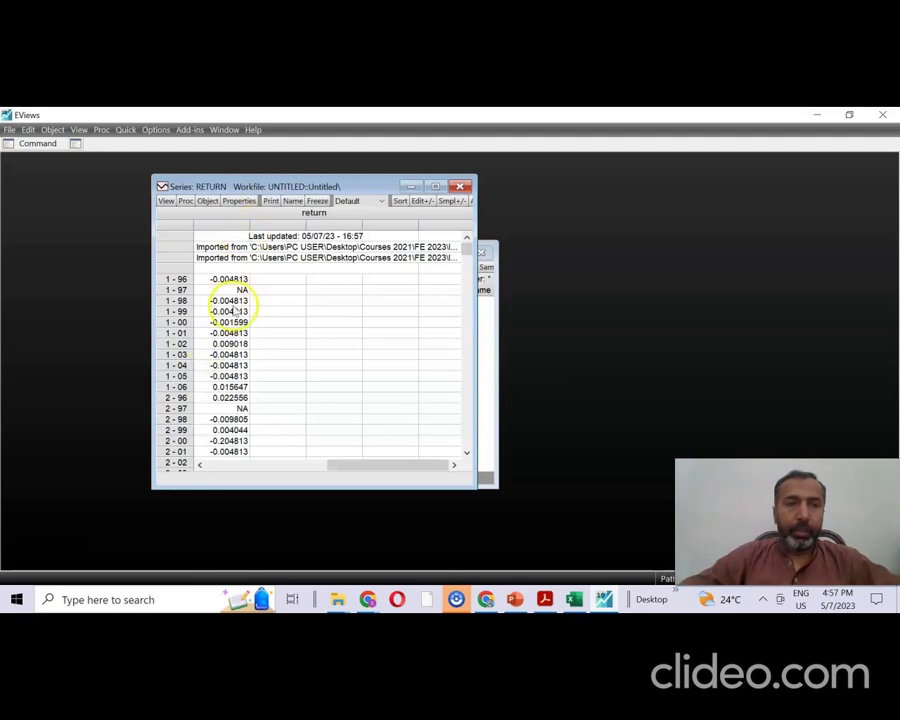
click(459, 186)
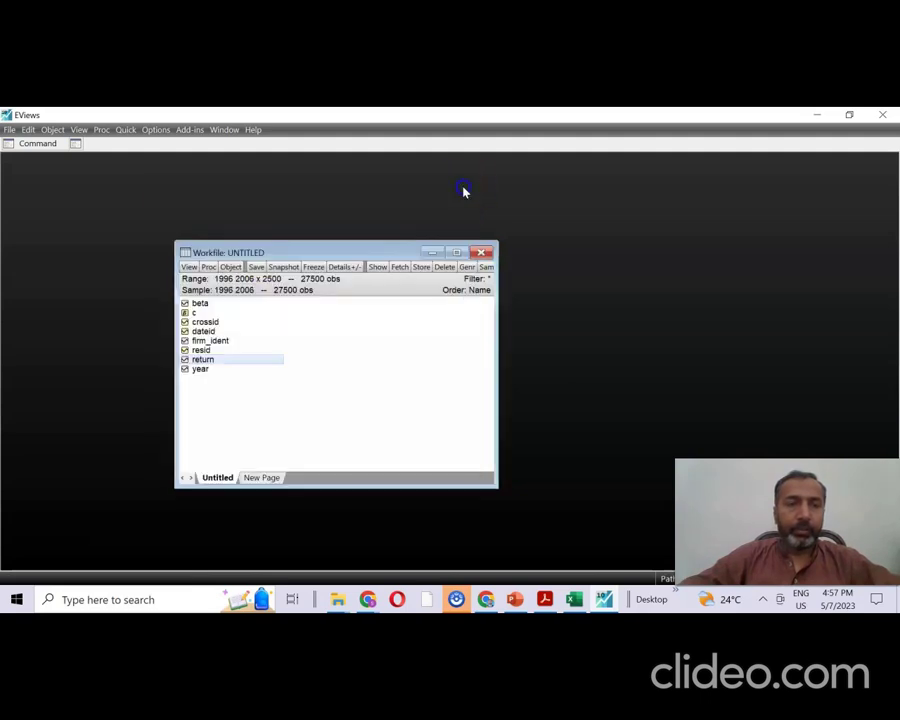
click(198, 303)
double_click(198, 303)
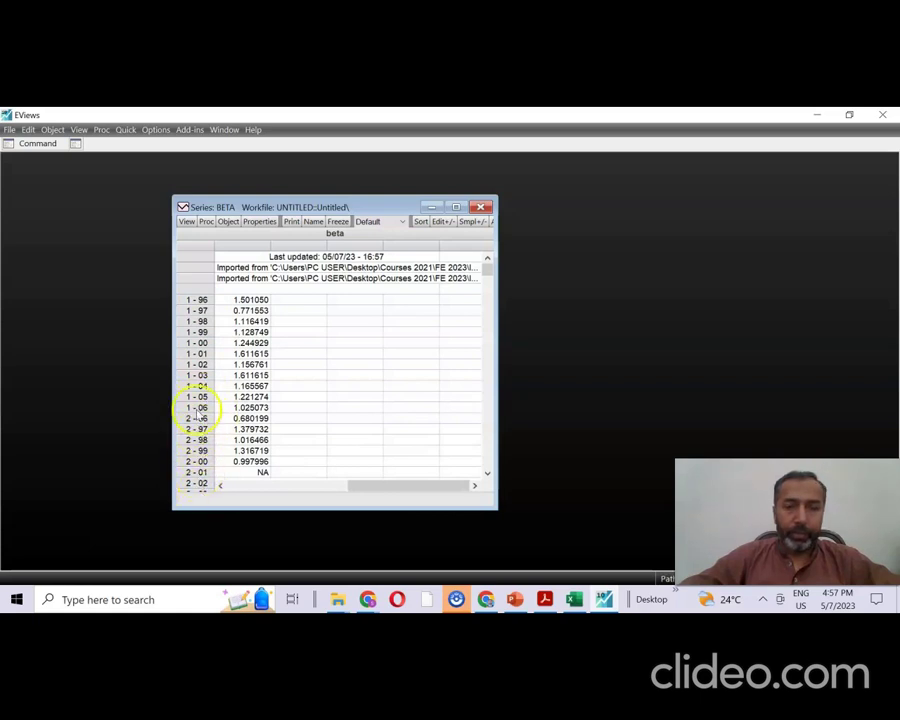
click(574, 599)
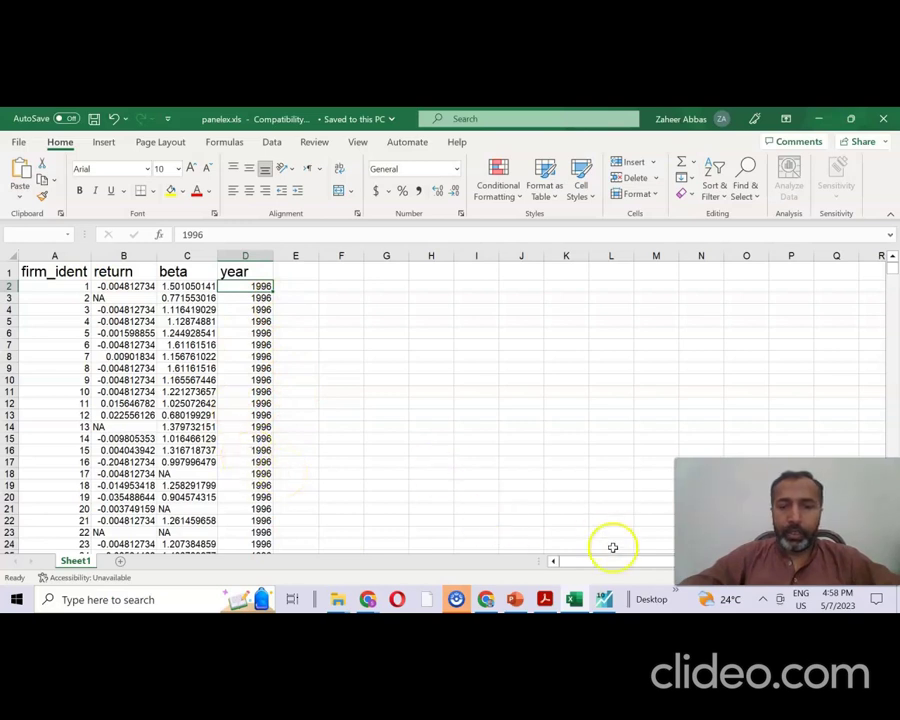
click(603, 596)
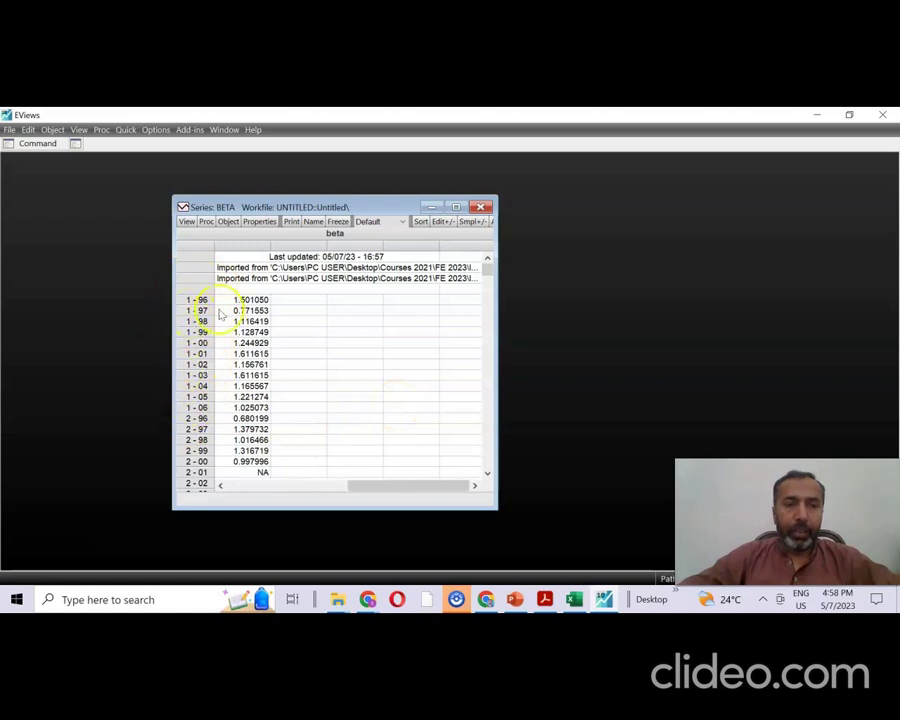
click(349, 207)
drag(349, 207, 573, 191)
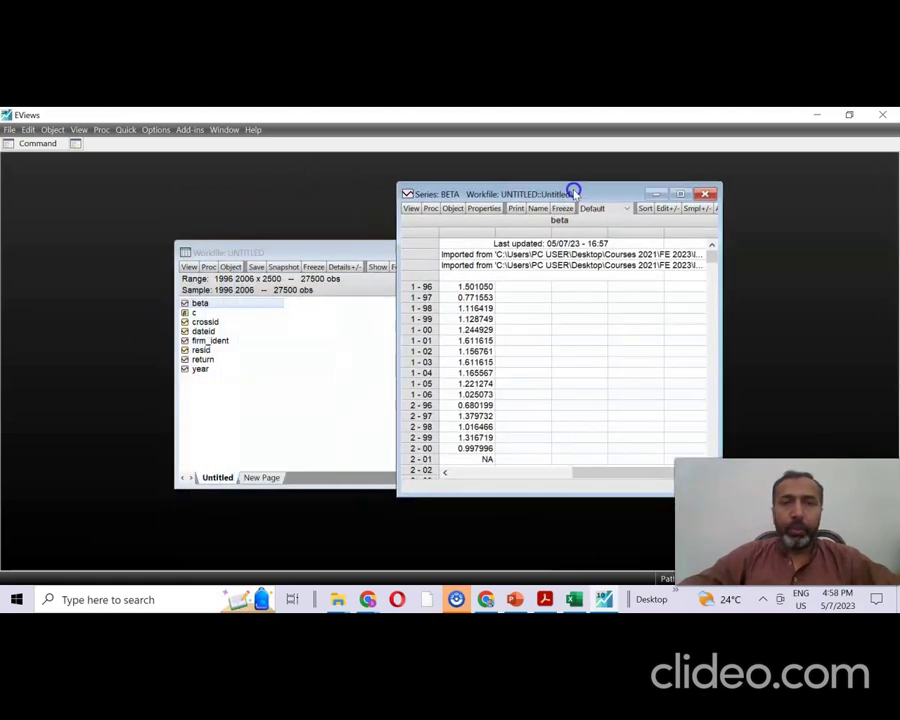
Step: Make the workfile a dated panel with firm_ident as cross-section ID and year as date series
click(708, 193)
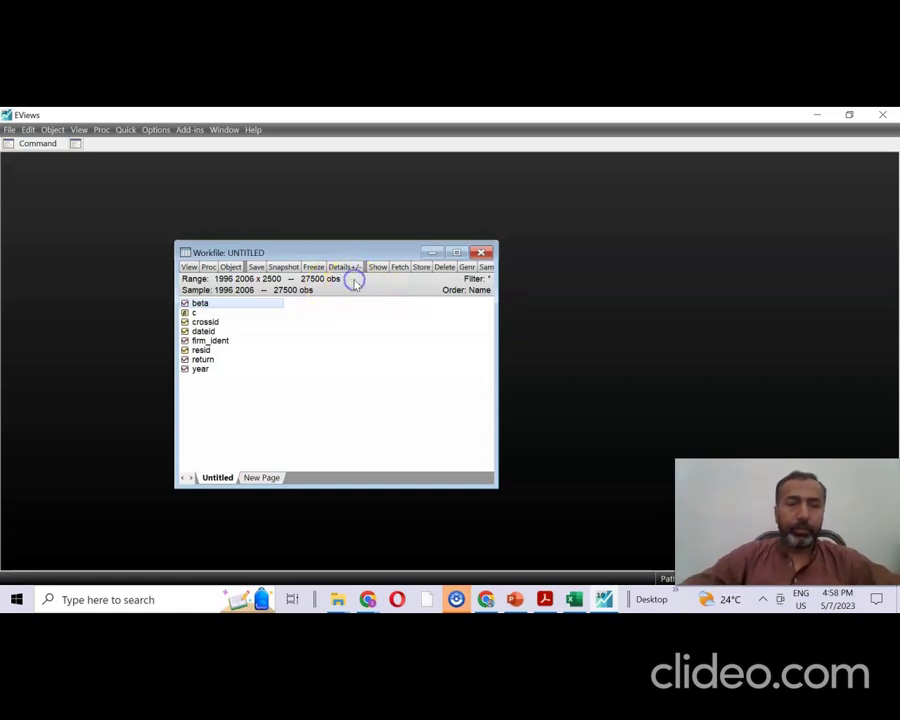
click(344, 352)
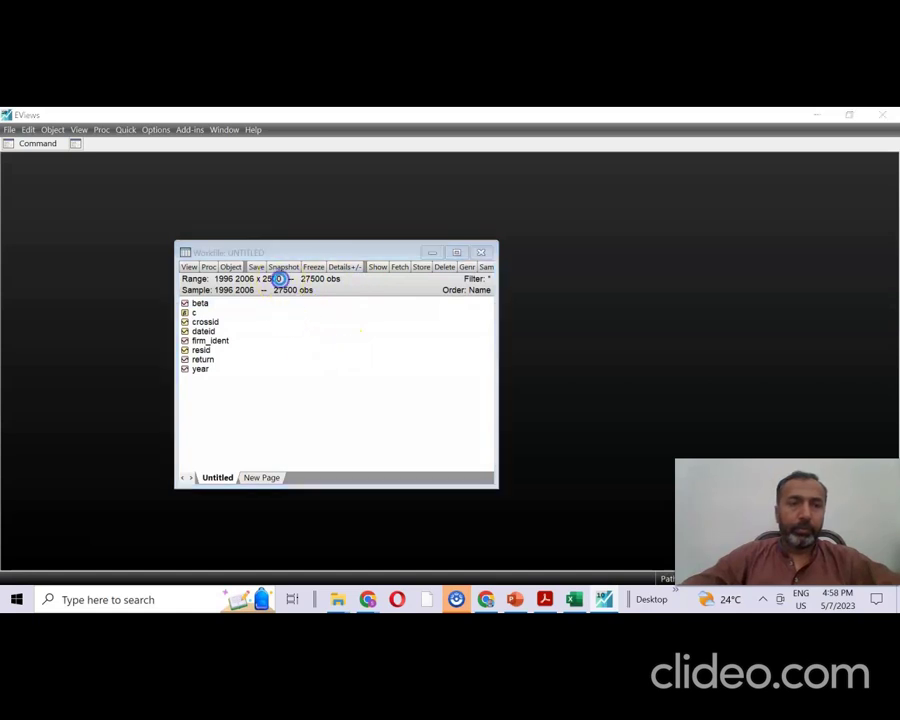
double_click(281, 278)
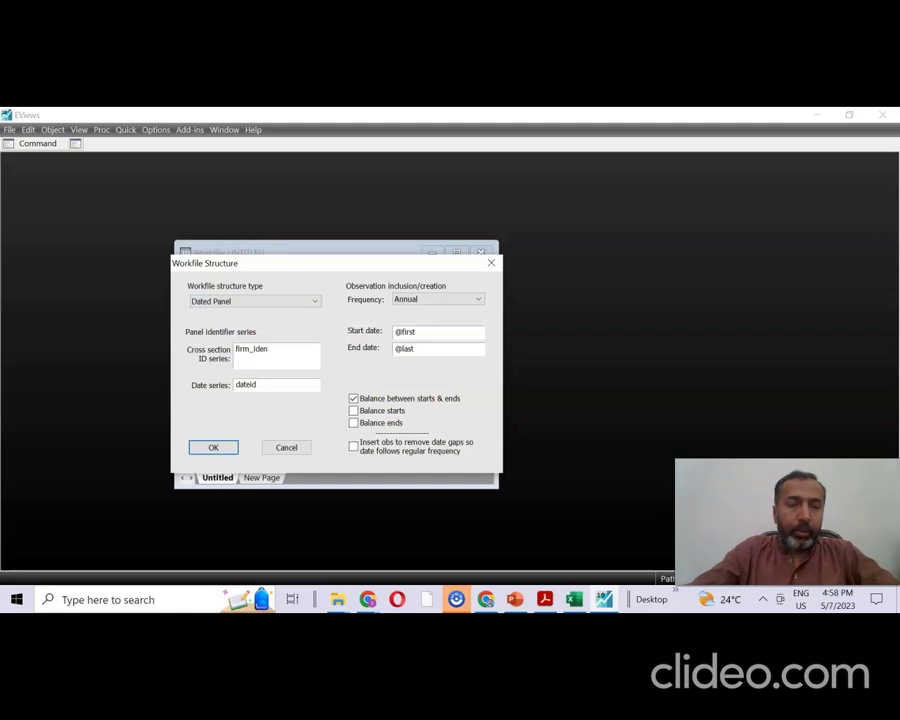
click(238, 356)
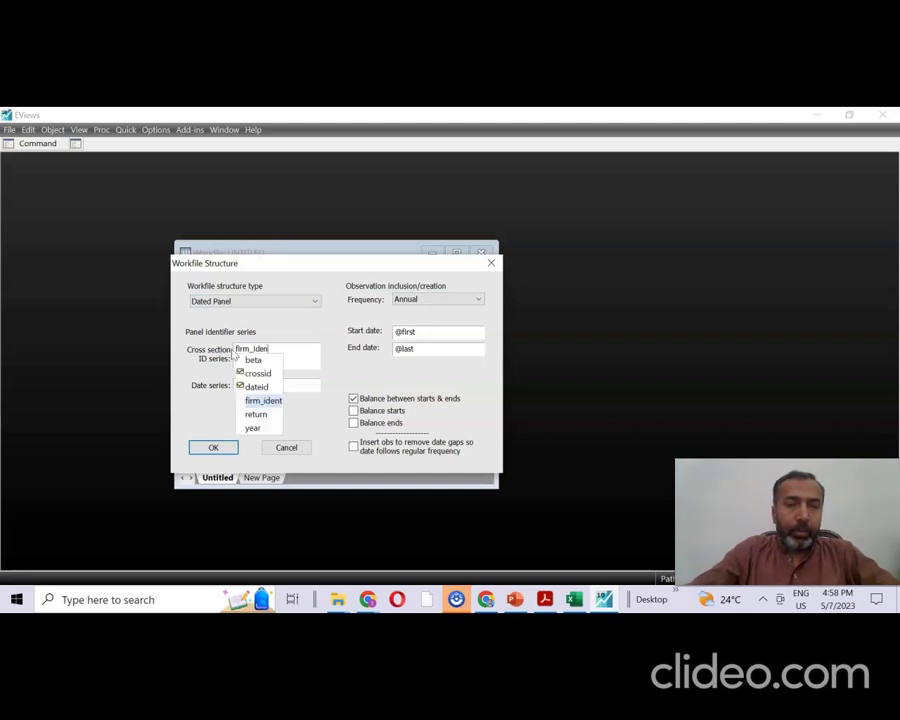
click(259, 401)
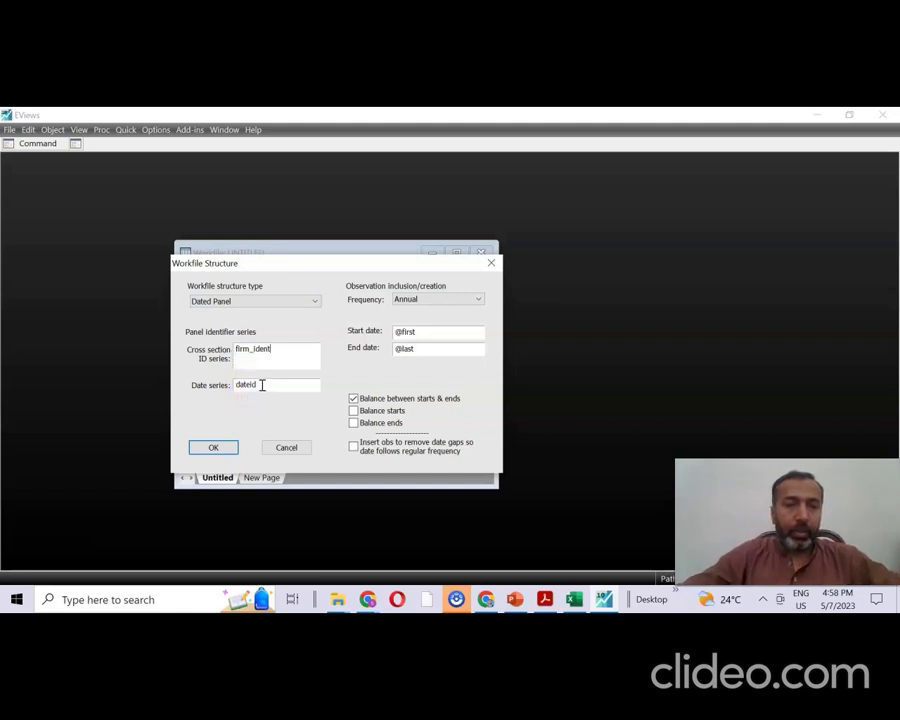
text(year)
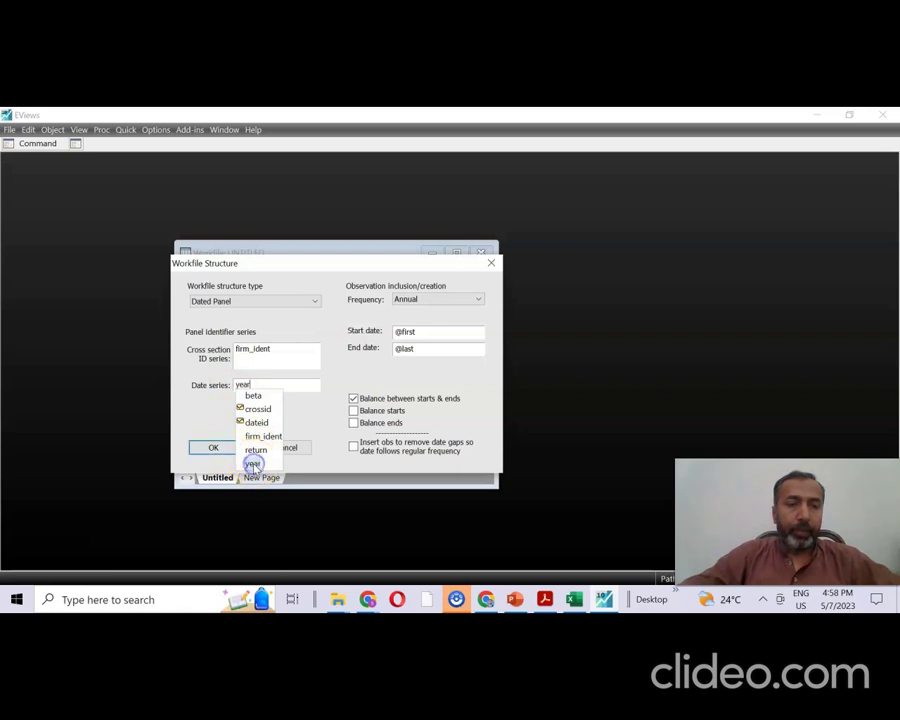
click(253, 465)
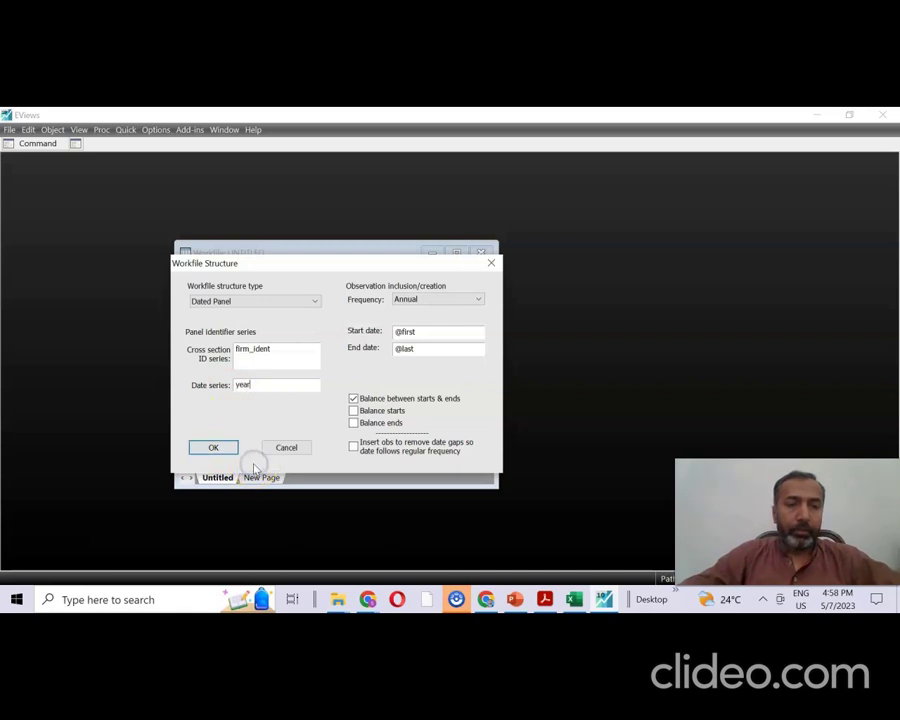
click(220, 447)
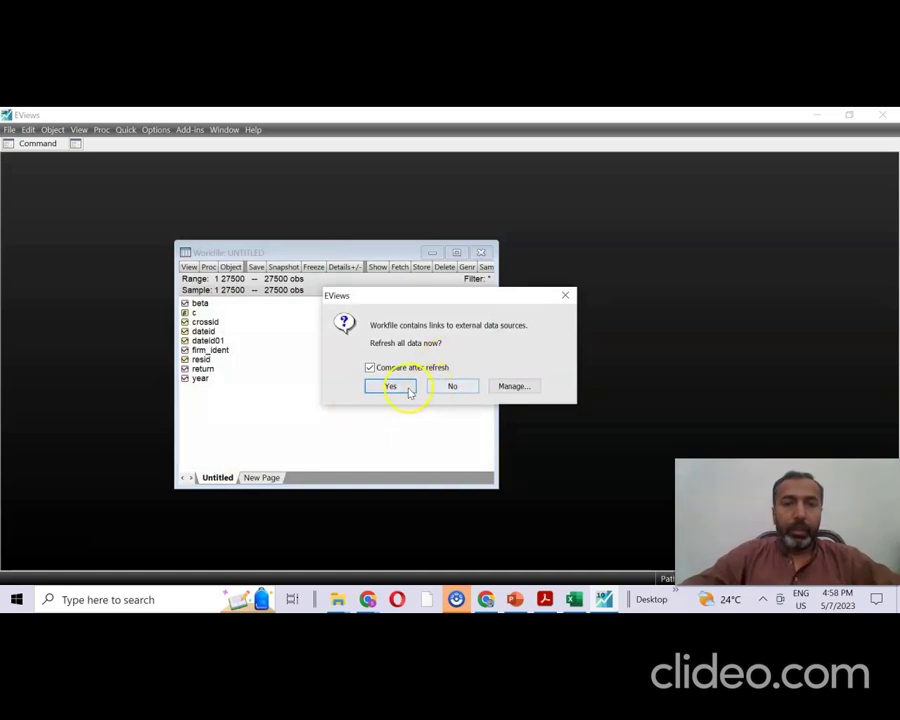
click(400, 388)
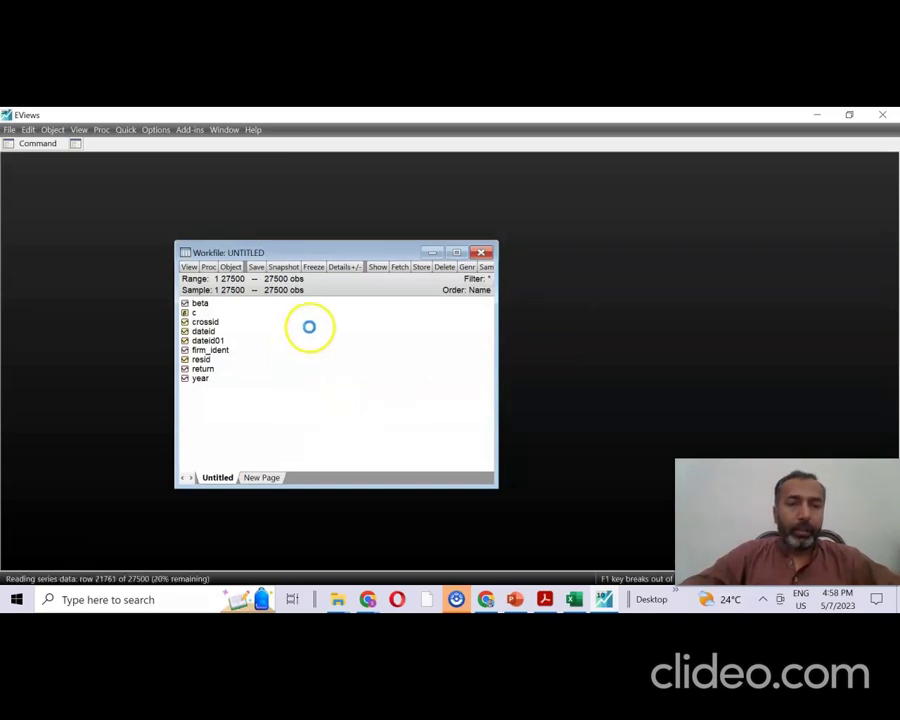
click(446, 374)
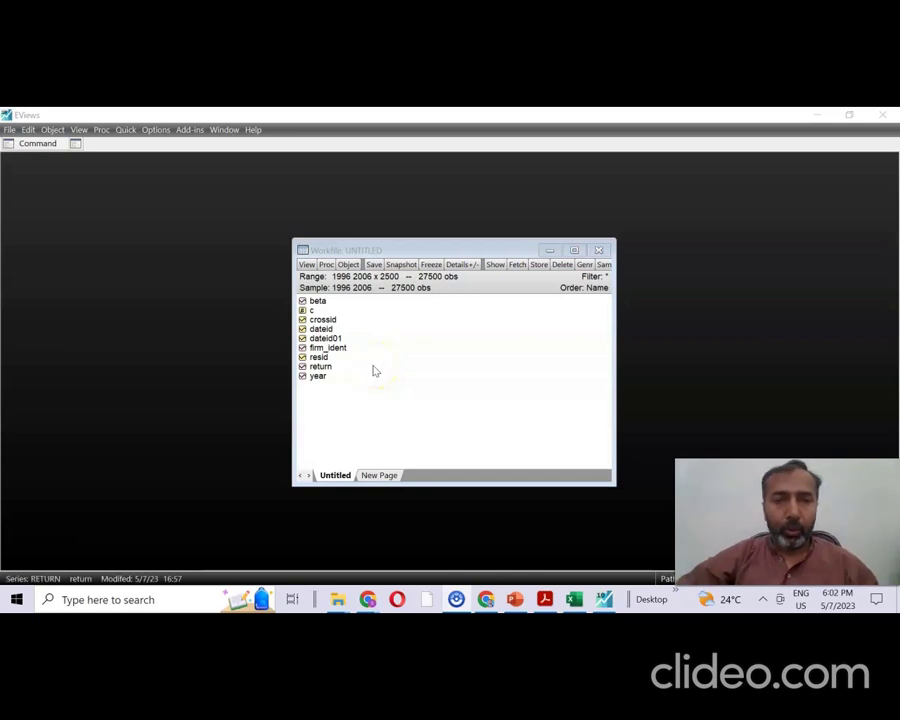
Step: Start a new equation with the estimate command in the Command window
click(219, 293)
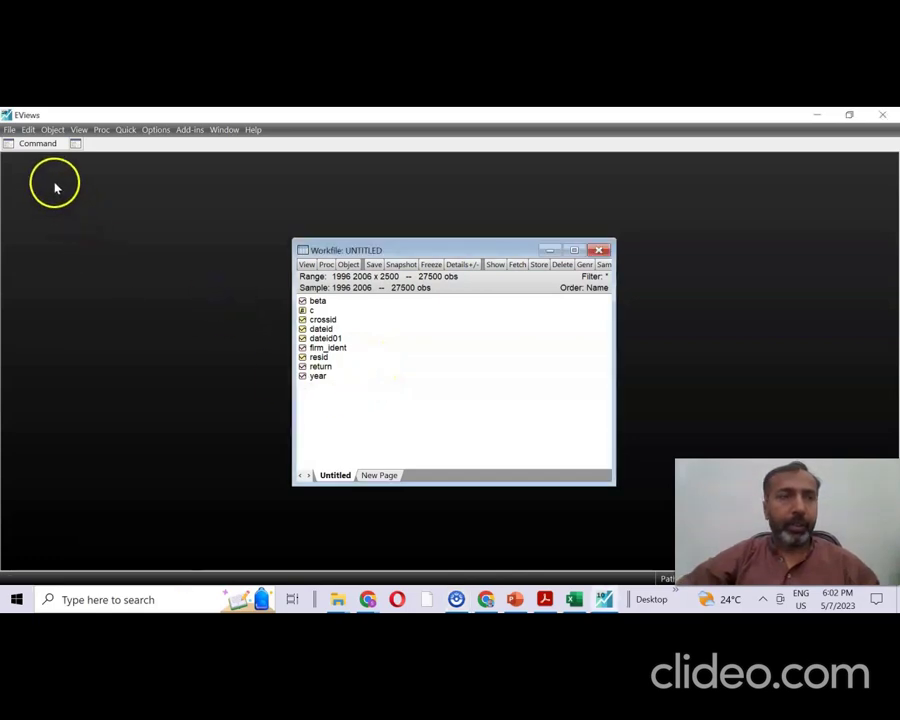
click(37, 143)
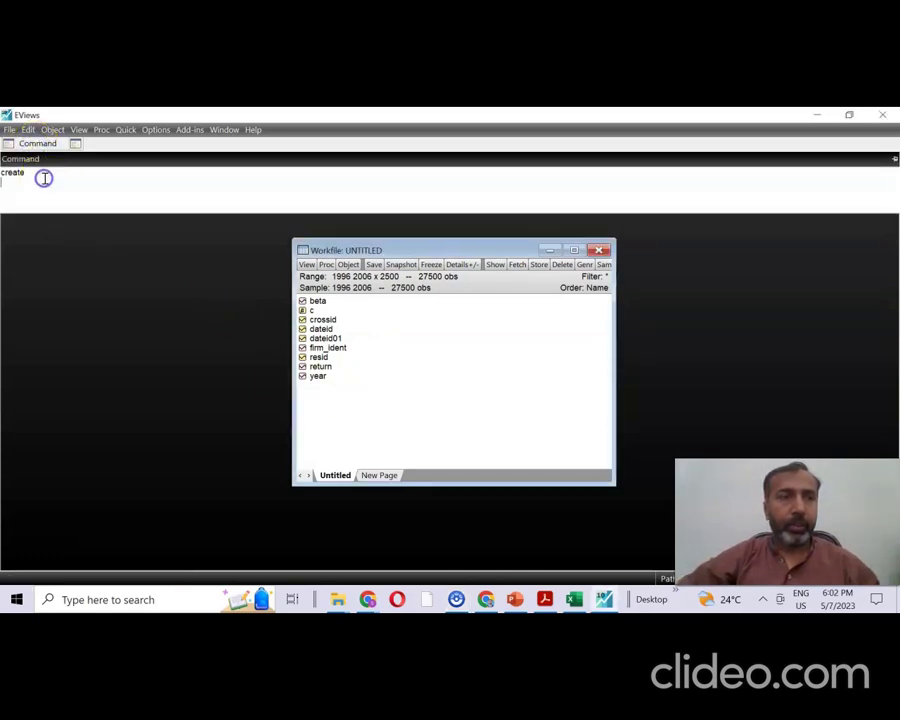
click(45, 178)
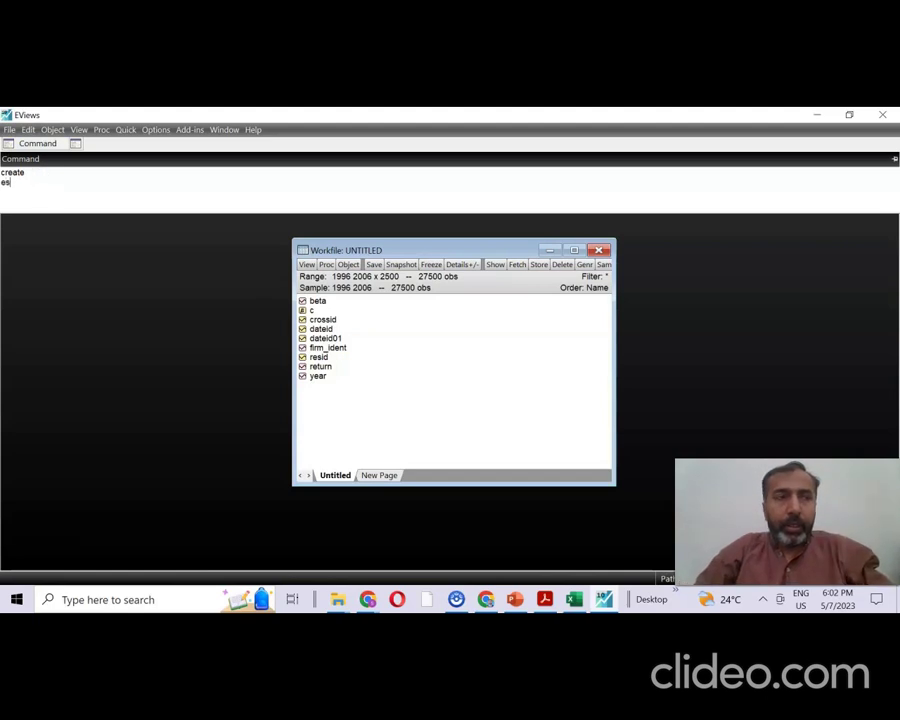
text(estimate)
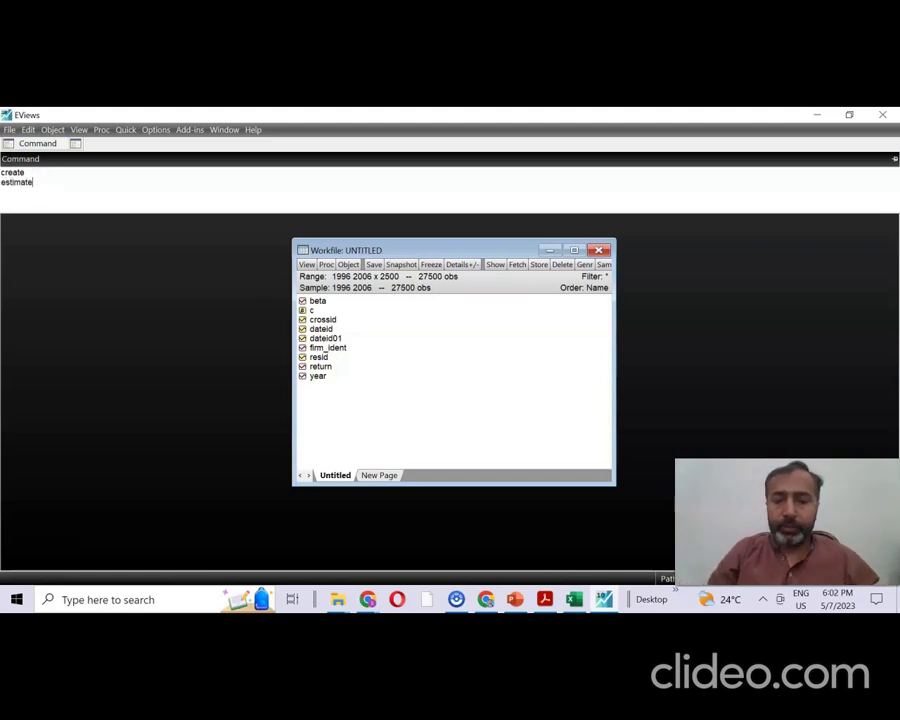
key(Return)
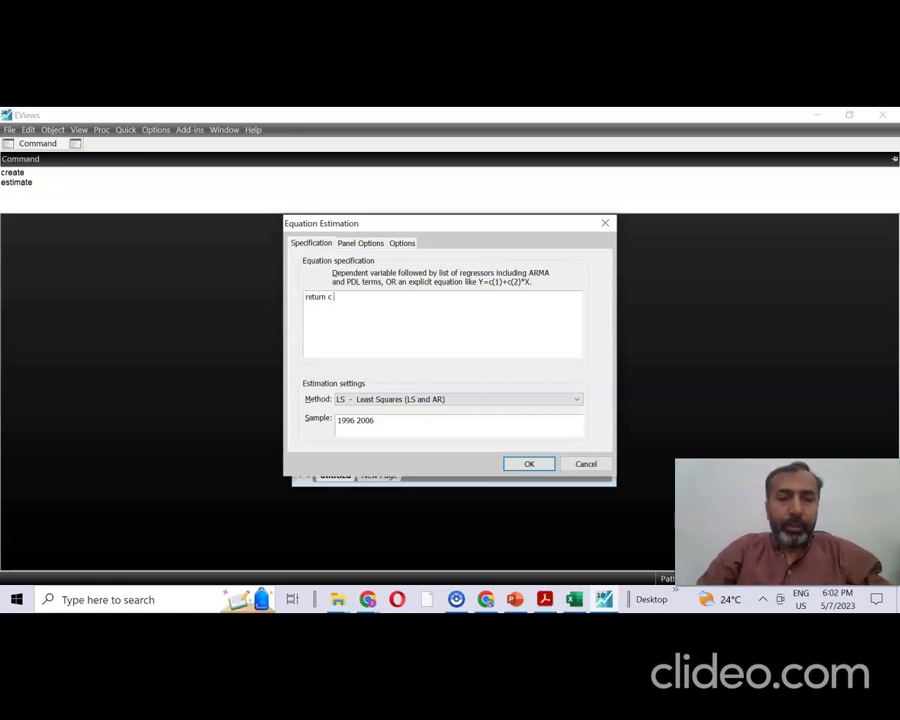
Step: Estimate pooled panel least squares of return on c and beta with no effects
text(return c beta)
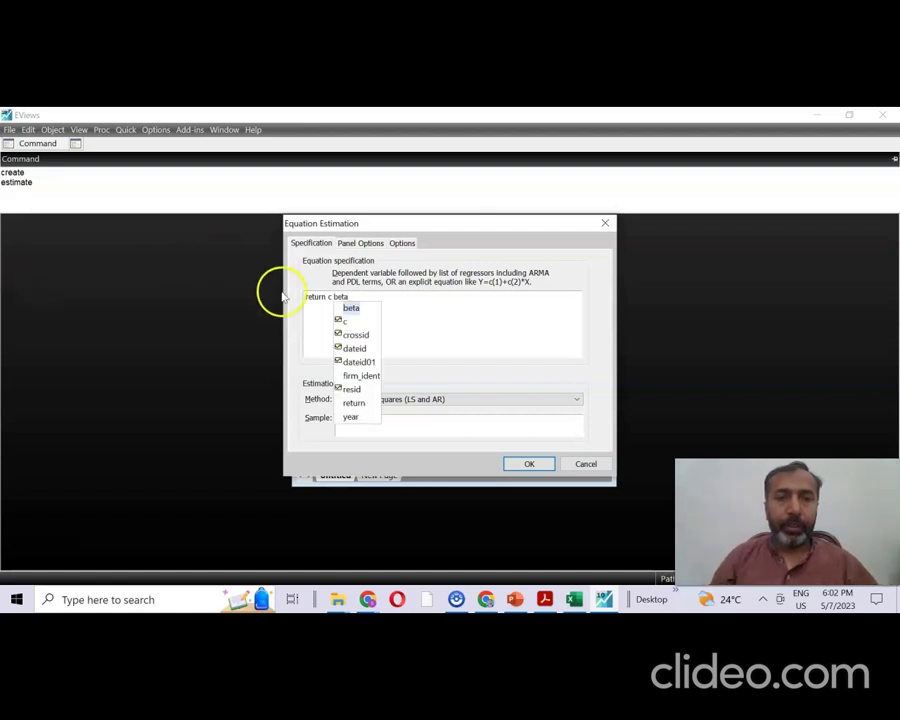
click(350, 307)
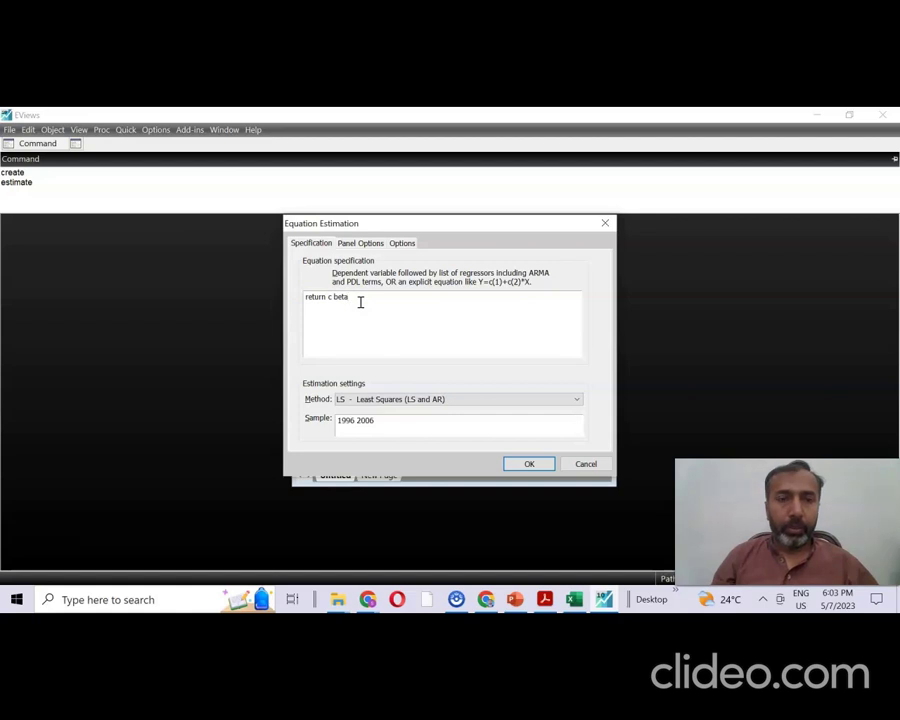
click(360, 243)
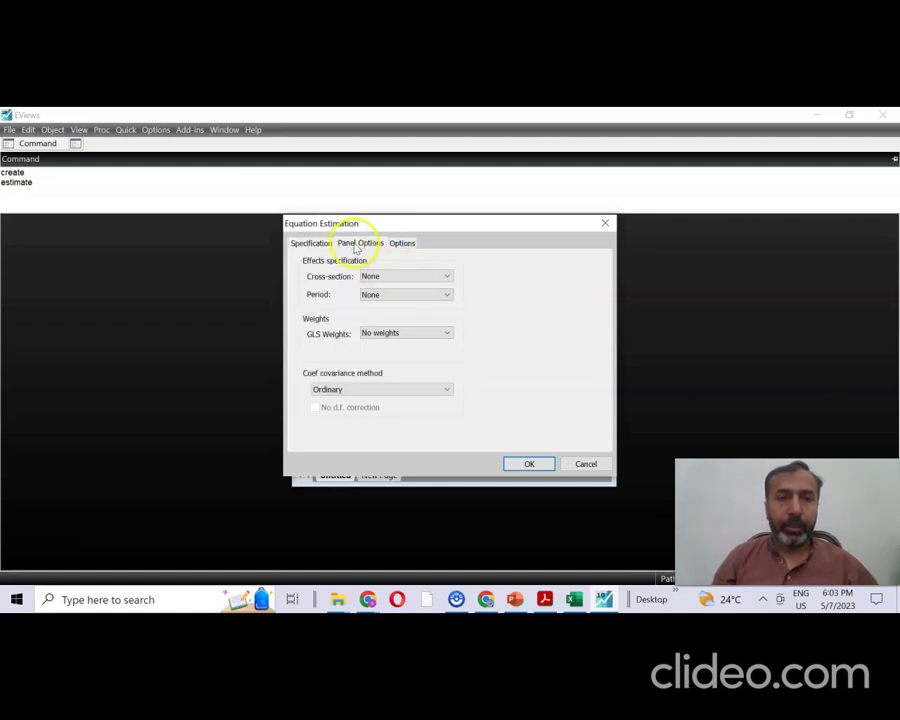
click(315, 243)
click(527, 466)
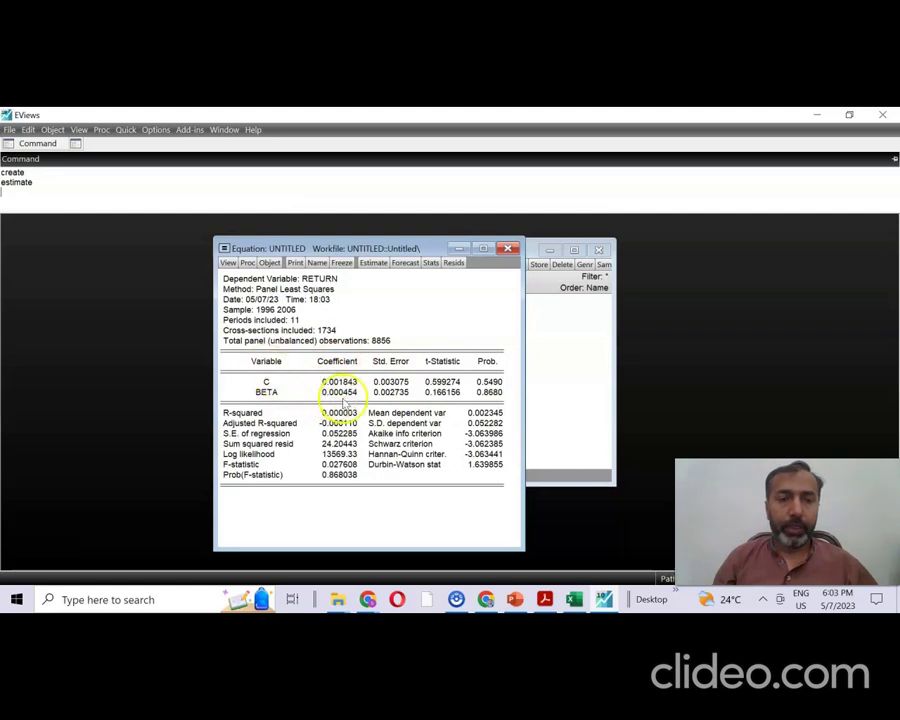
Step: Read the full BETA and C coefficients and t-statistics, then bring up the textbook PDF
click(345, 394)
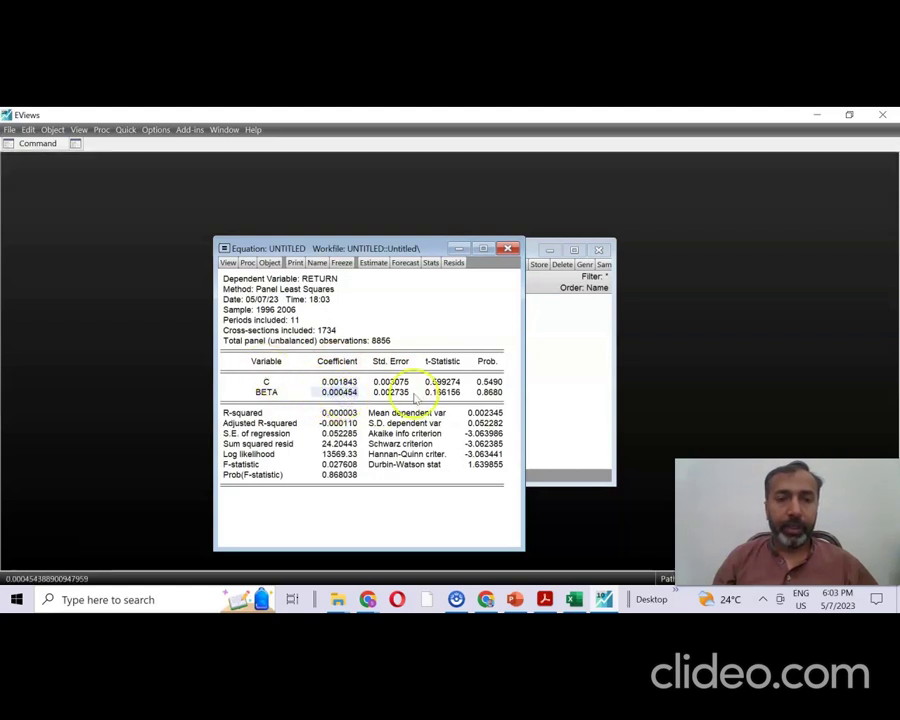
click(445, 393)
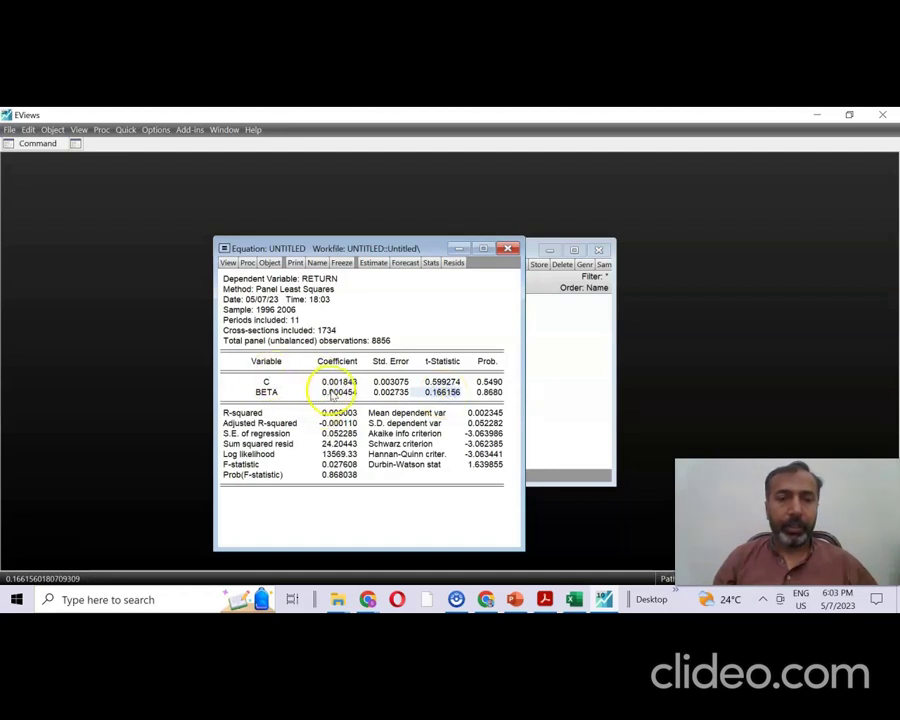
click(339, 381)
click(443, 382)
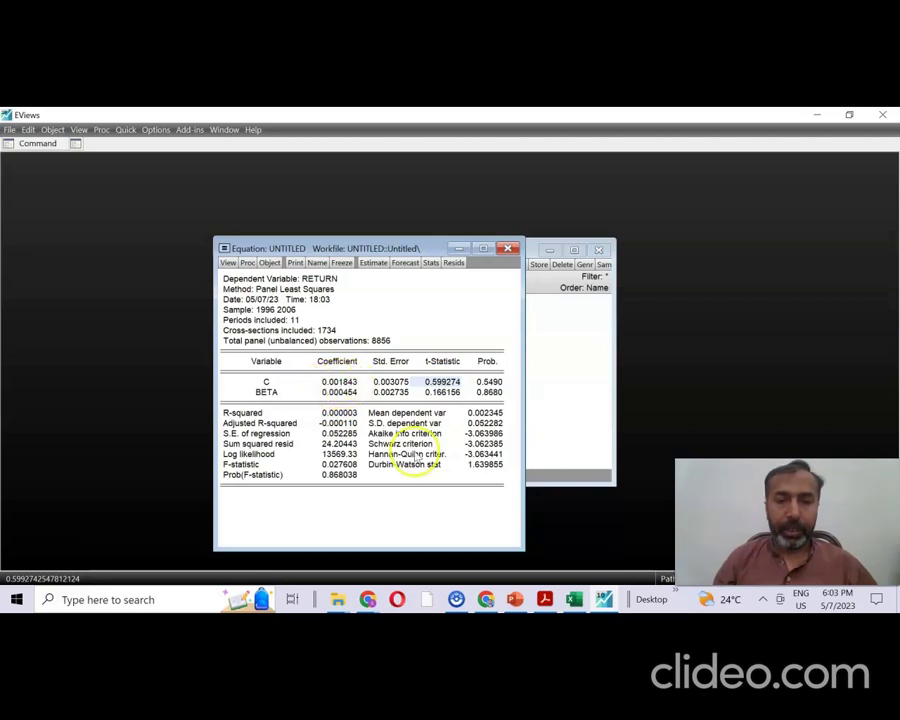
click(543, 599)
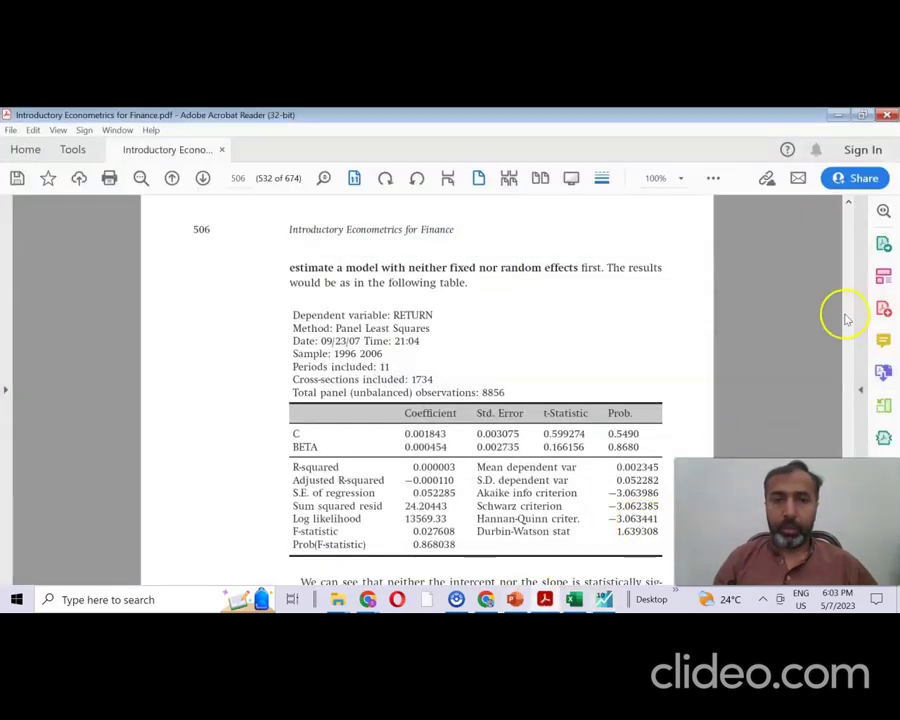
Step: Review textbook pages 505–508 on fixed effects and redundant effects tests, then return to EViews
scroll(848, 318, up, 5)
scroll(848, 318, up, 4)
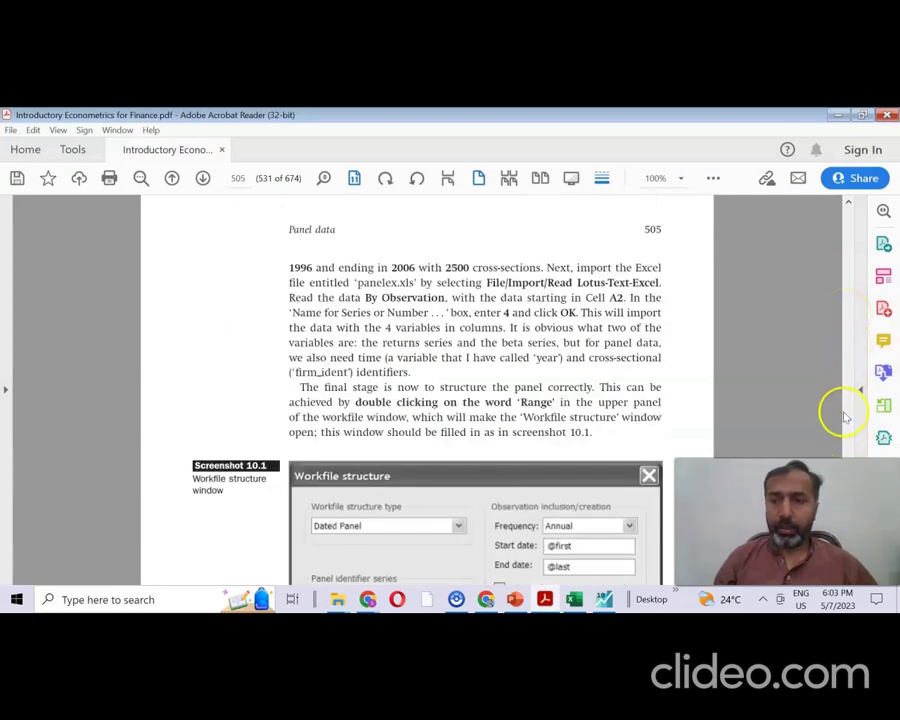
scroll(850, 400, down, 15)
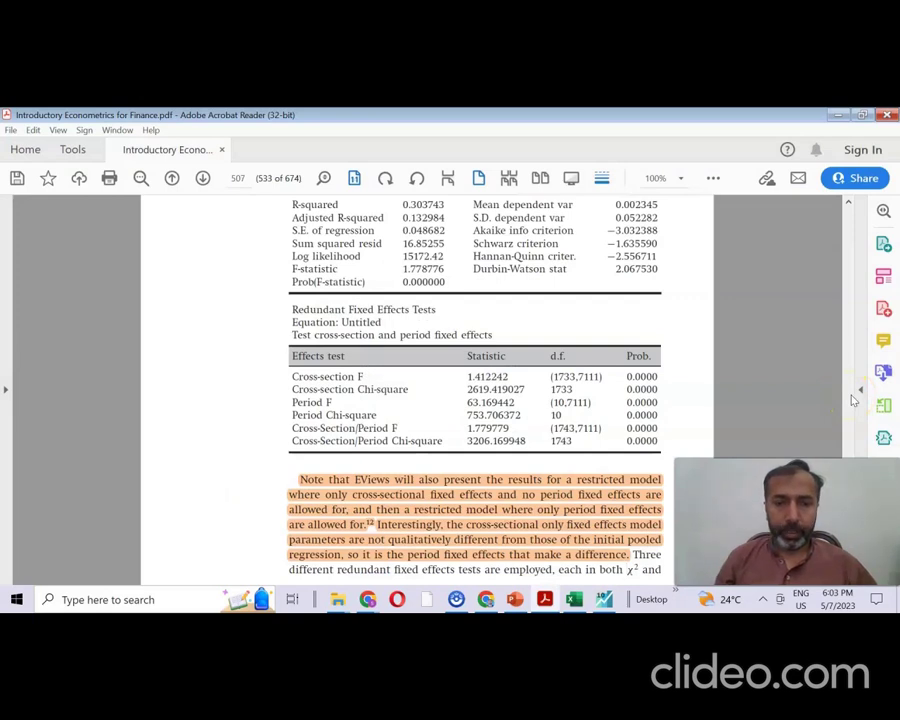
scroll(853, 400, down, 8)
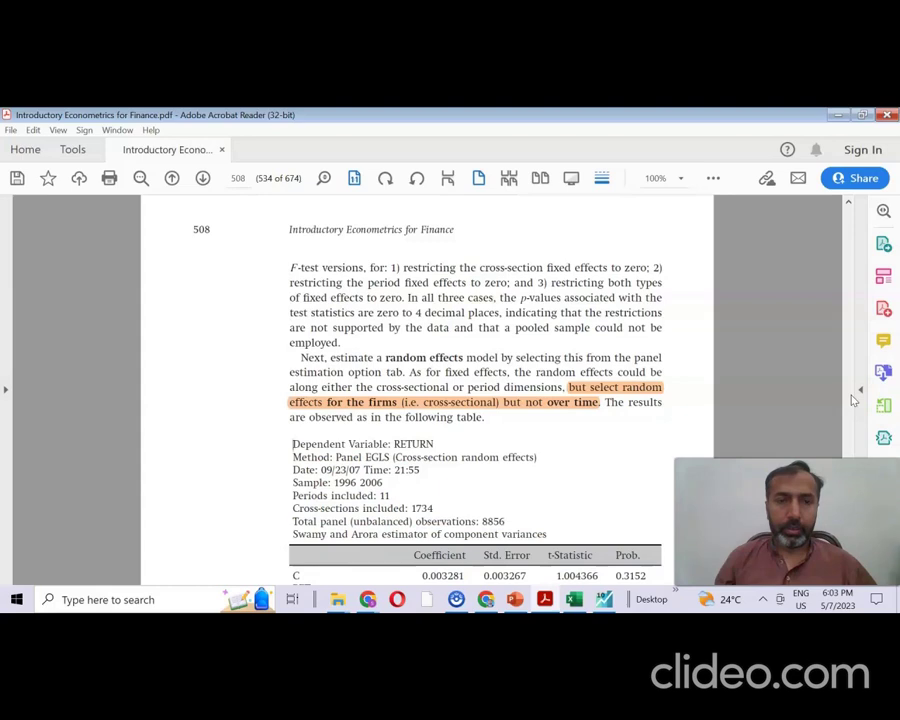
scroll(853, 400, down, 4)
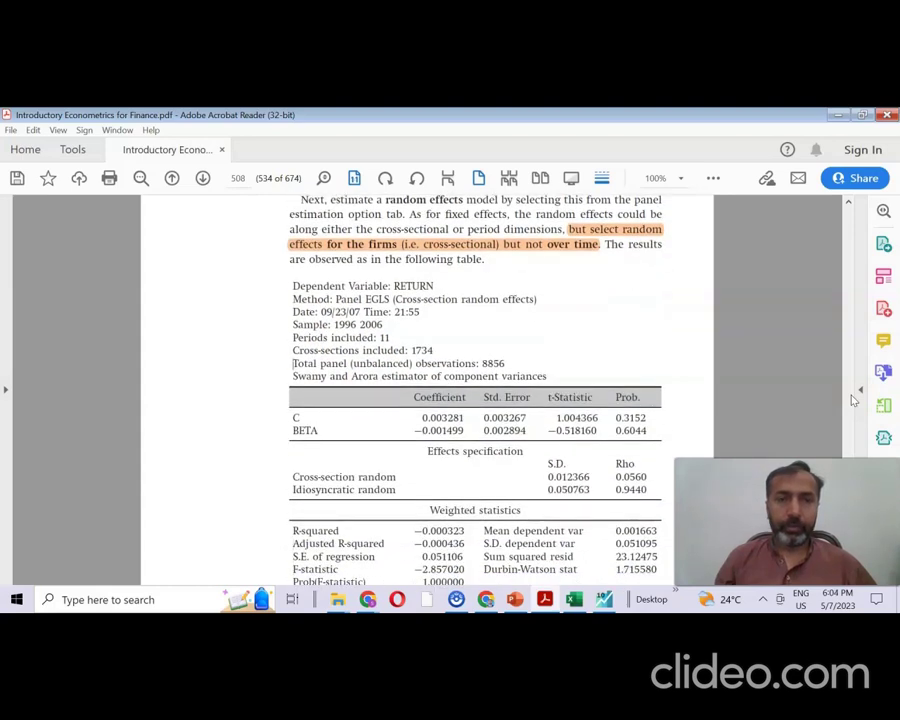
scroll(853, 400, up, 6)
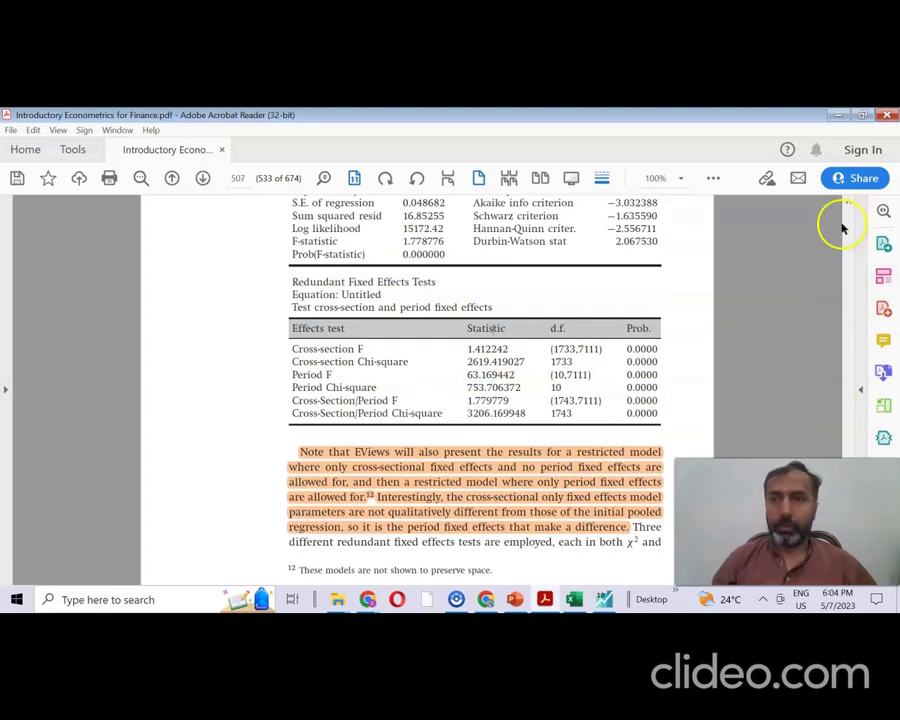
scroll(849, 232, up, 3)
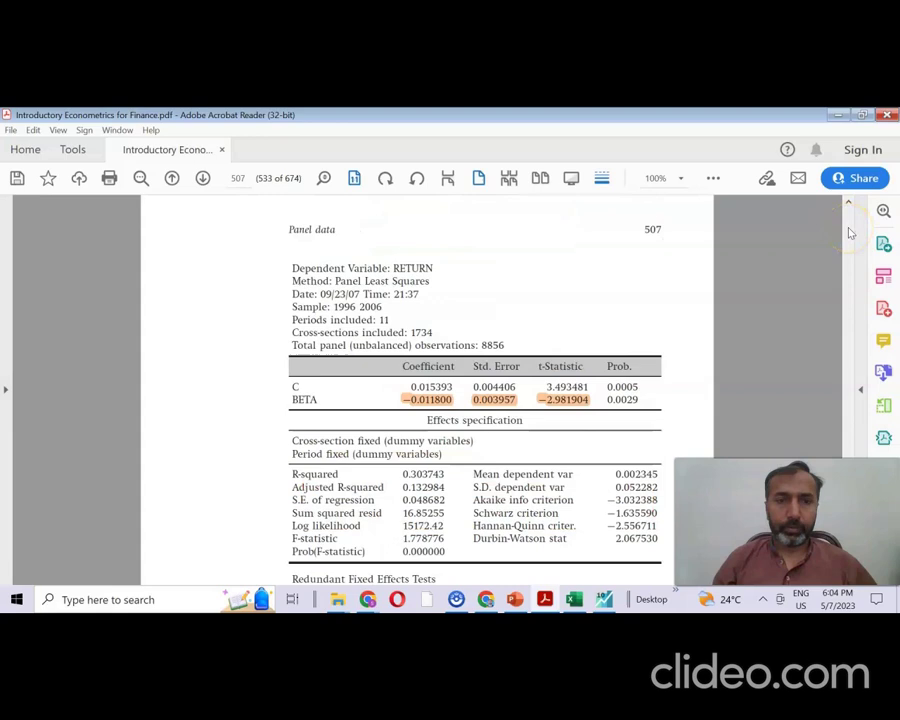
scroll(849, 232, up, 3)
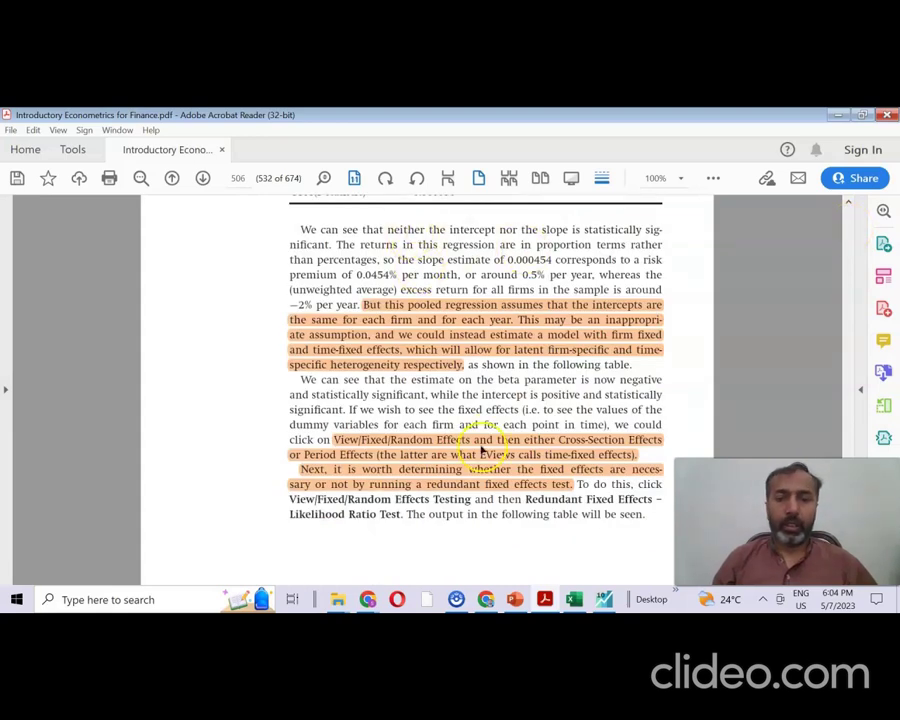
click(604, 598)
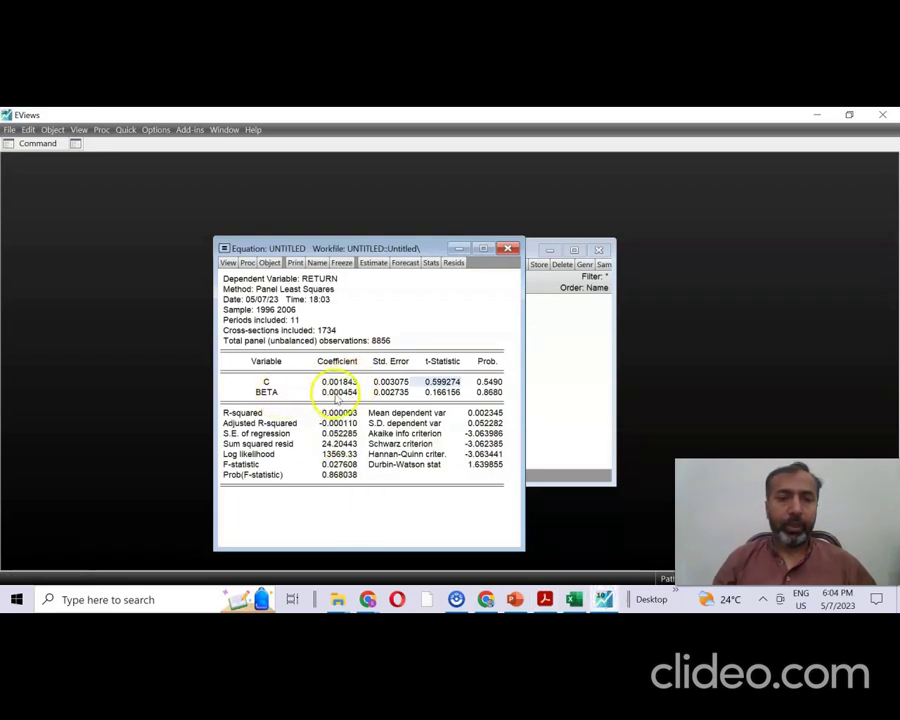
Step: Bring the Acrobat Reader textbook PDF back to the front
click(544, 598)
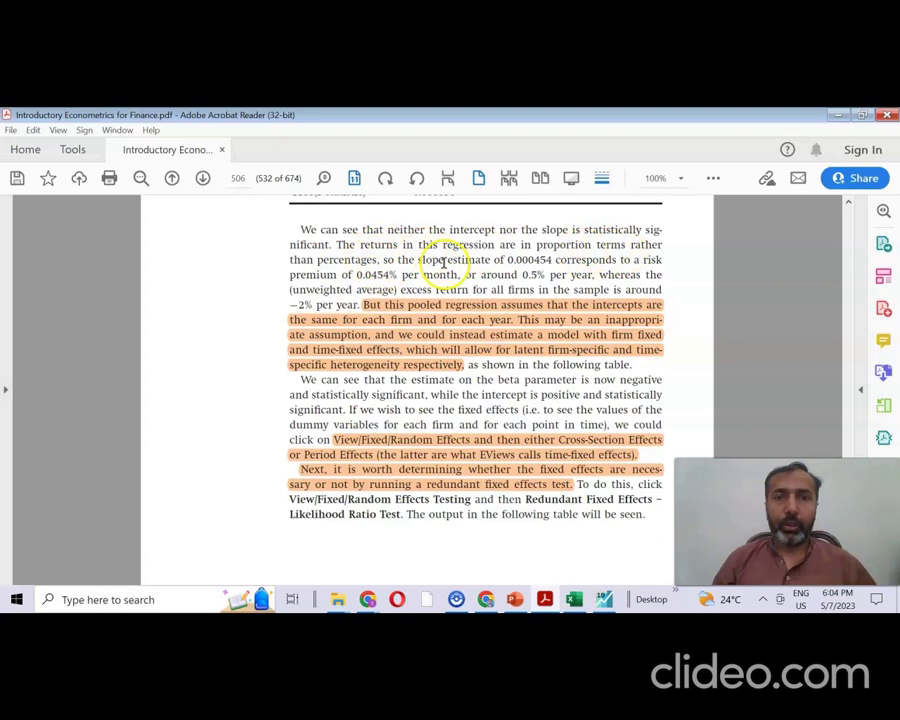
Step: Highlight 0.000454, 0.0454% per month, 0.5% per year and −2% per year on page 506
drag(509, 260, 555, 260)
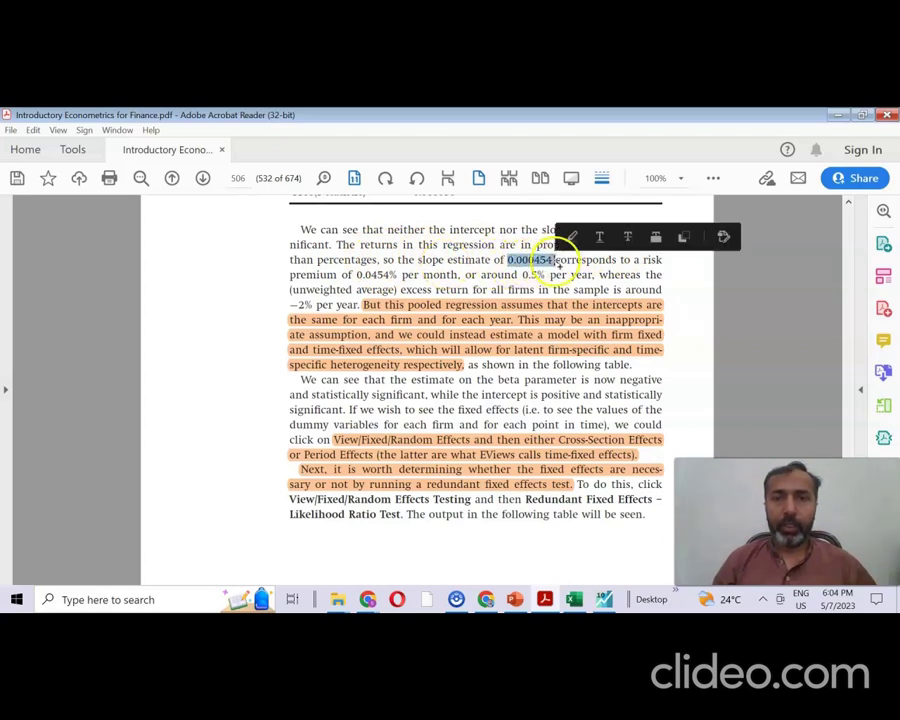
drag(357, 274, 459, 275)
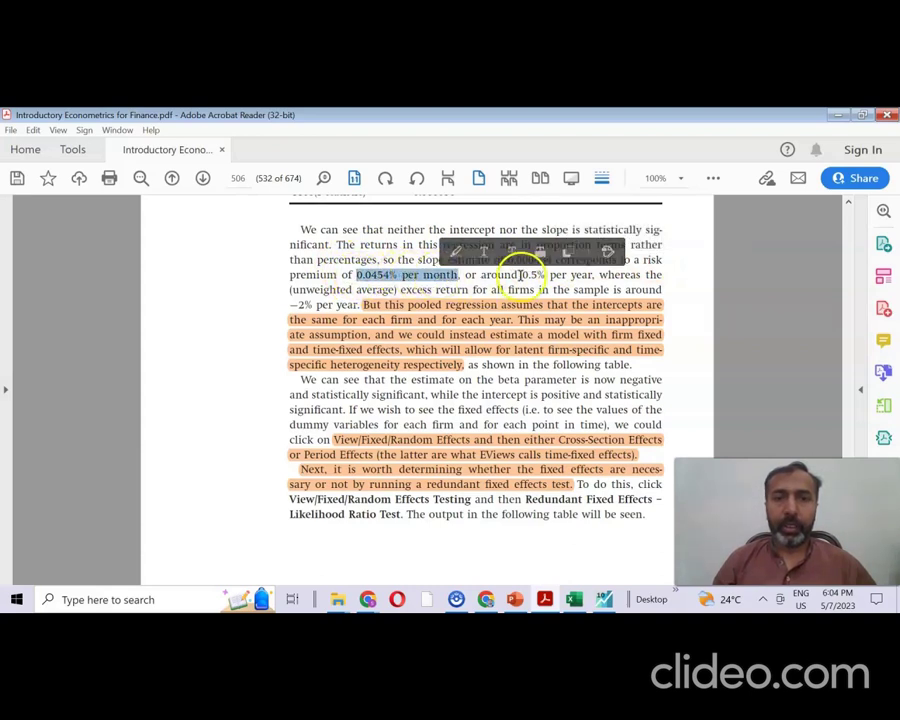
drag(522, 274, 585, 283)
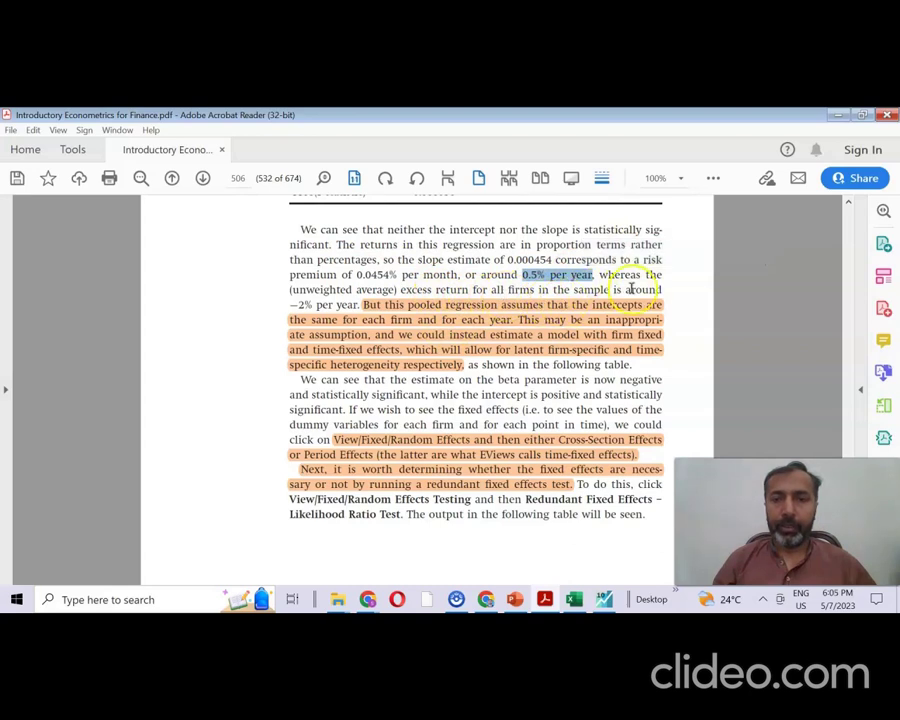
drag(290, 304, 353, 306)
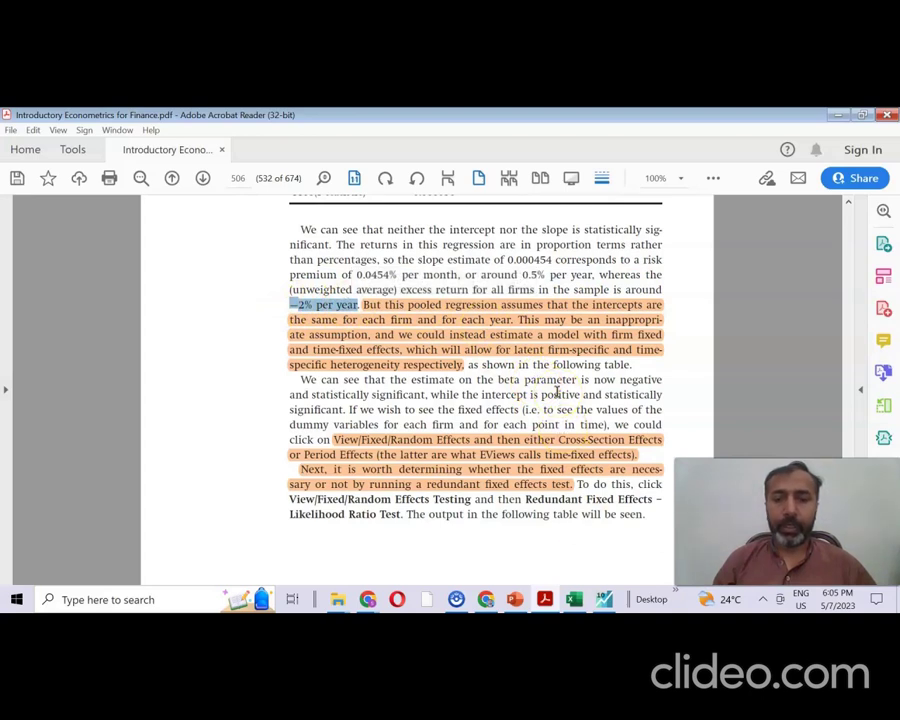
click(604, 599)
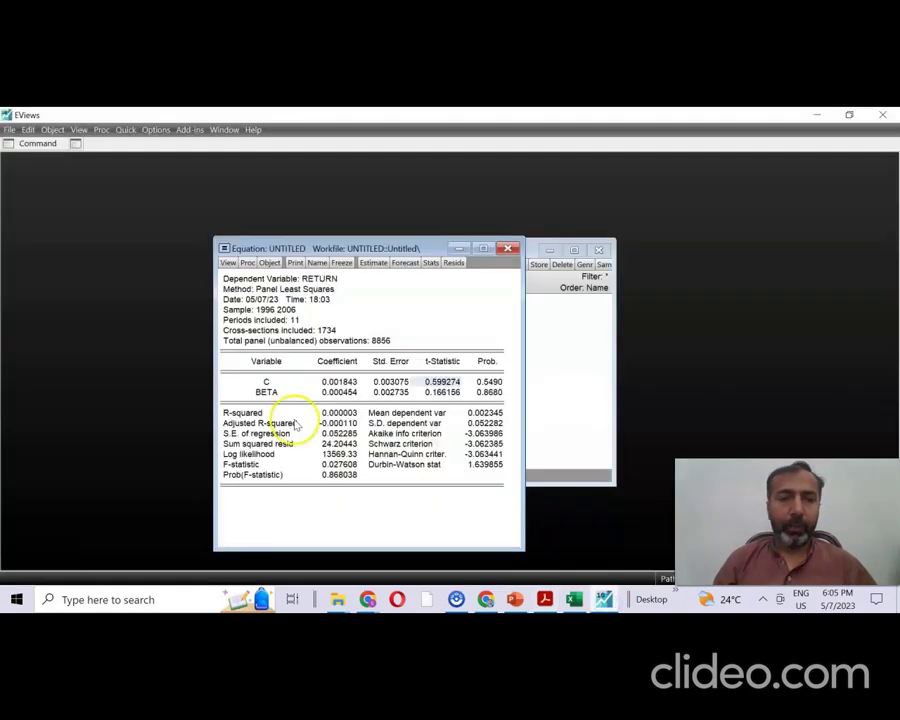
click(337, 381)
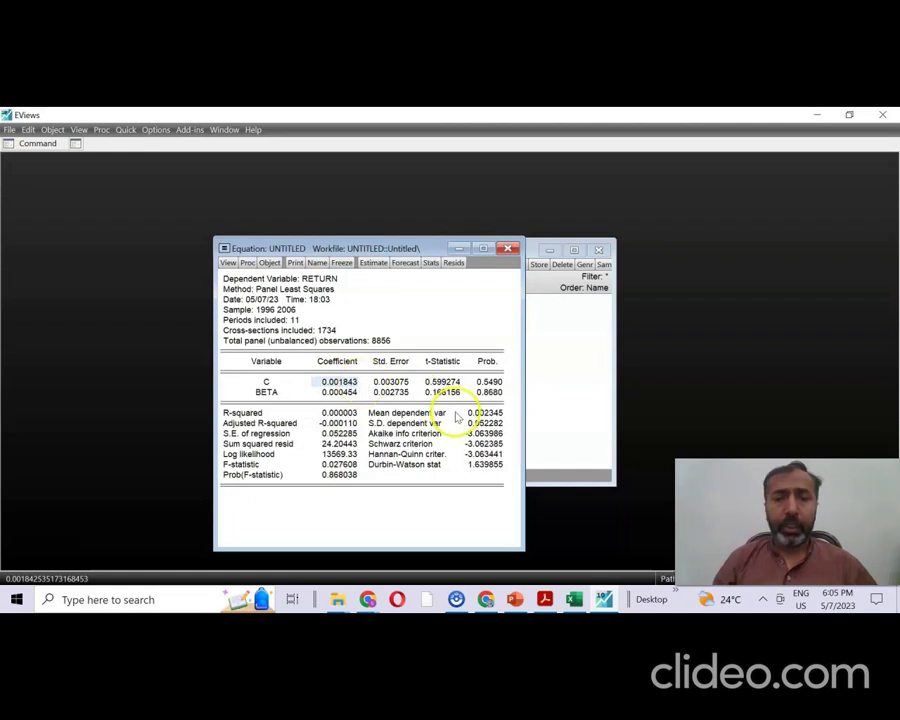
click(545, 598)
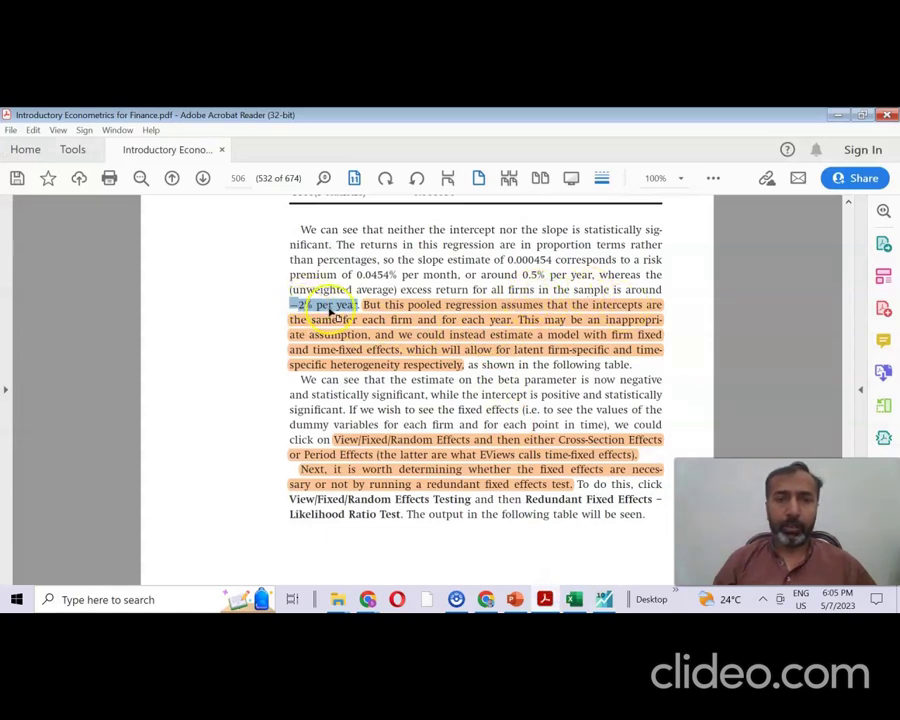
Step: Bring EViews back to the front, showing the pooled regression output (intercept 0.001843, BETA 0.000454)
click(604, 598)
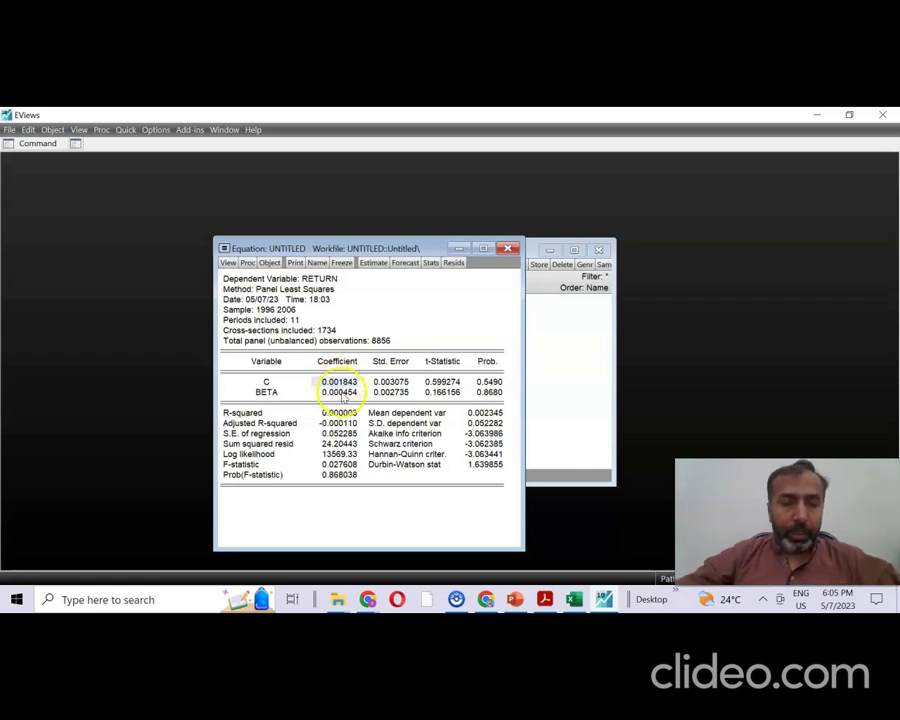
click(340, 392)
click(335, 382)
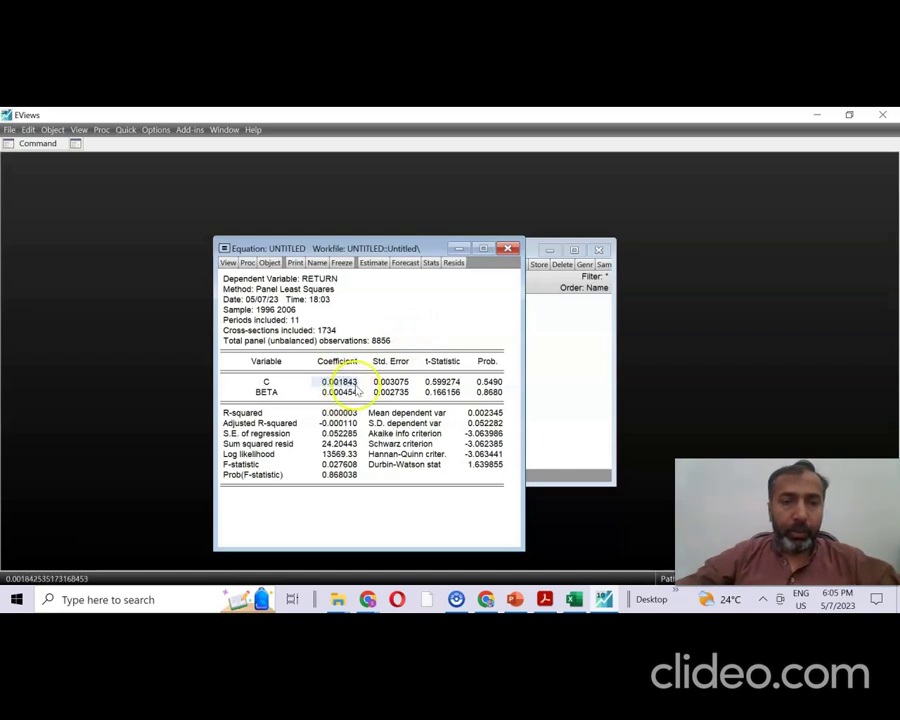
click(337, 392)
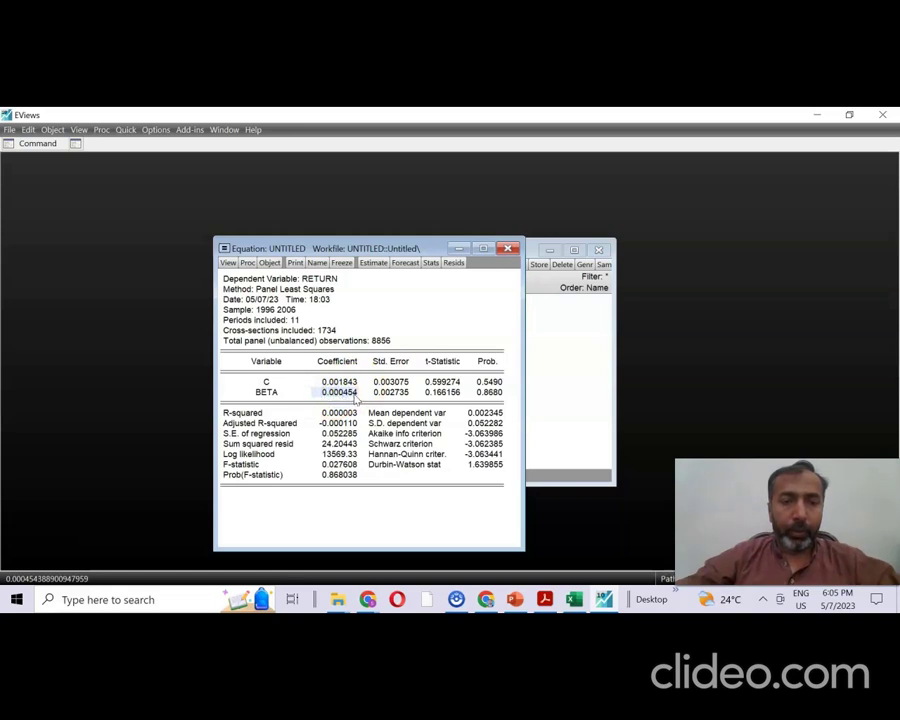
click(348, 382)
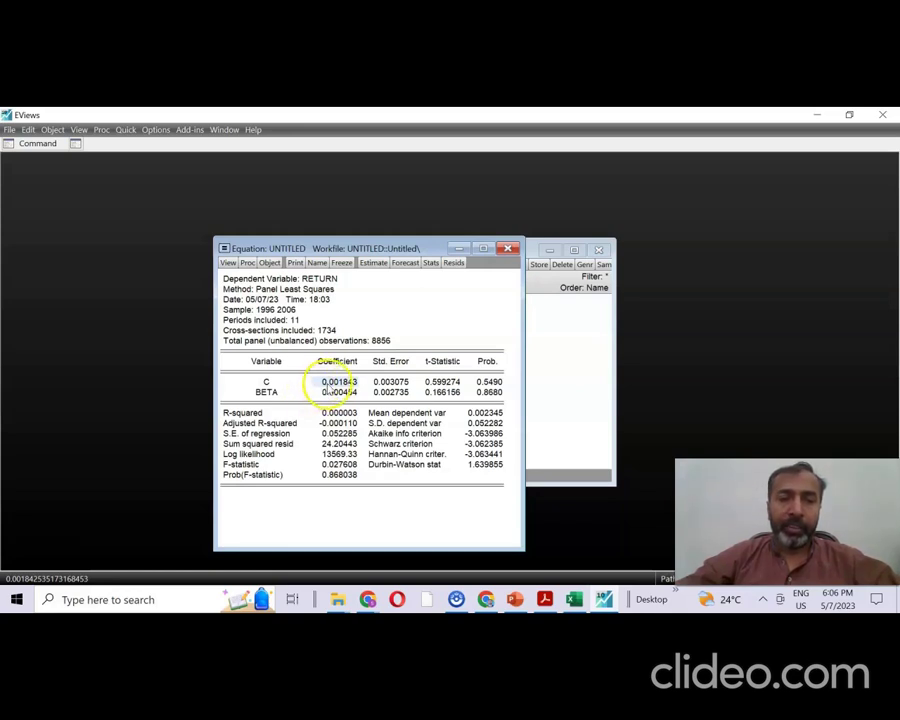
click(333, 392)
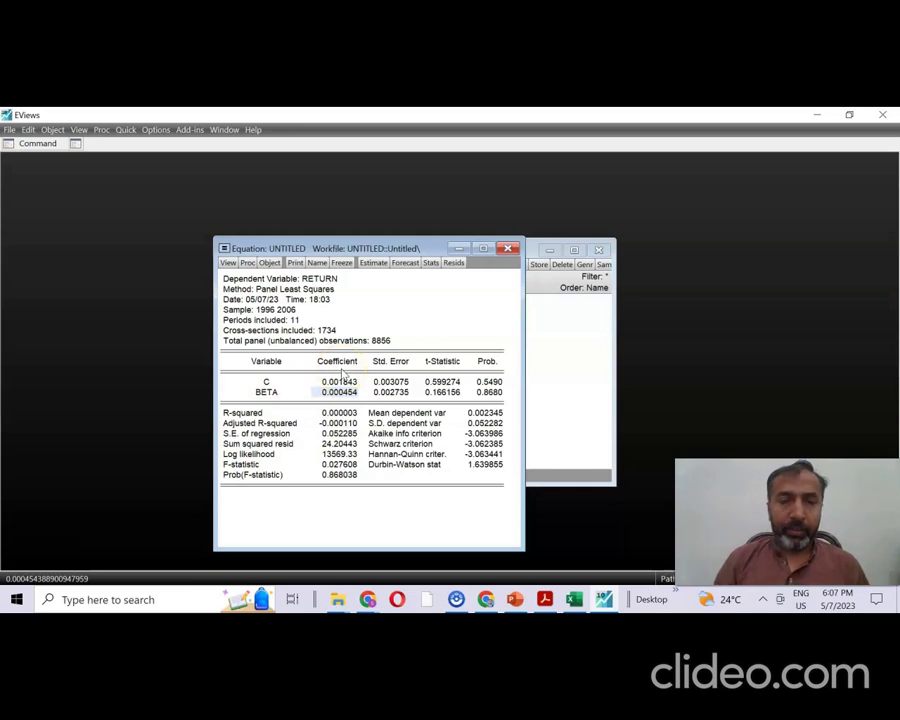
Step: Re-estimate the RETURN-on-BETA panel regression with Fixed cross-section and Fixed period effects
click(372, 263)
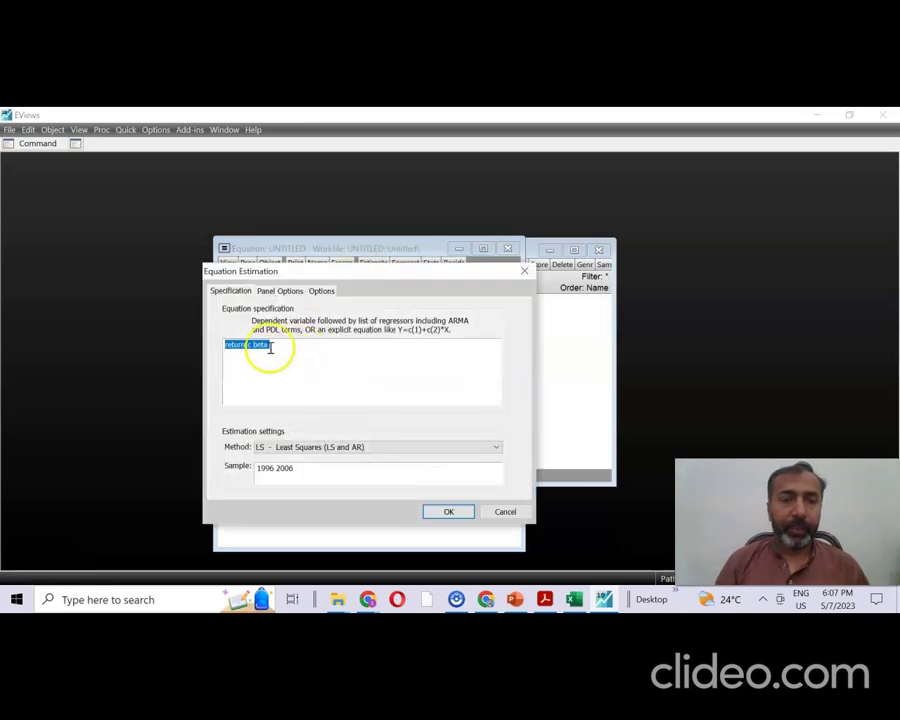
click(281, 293)
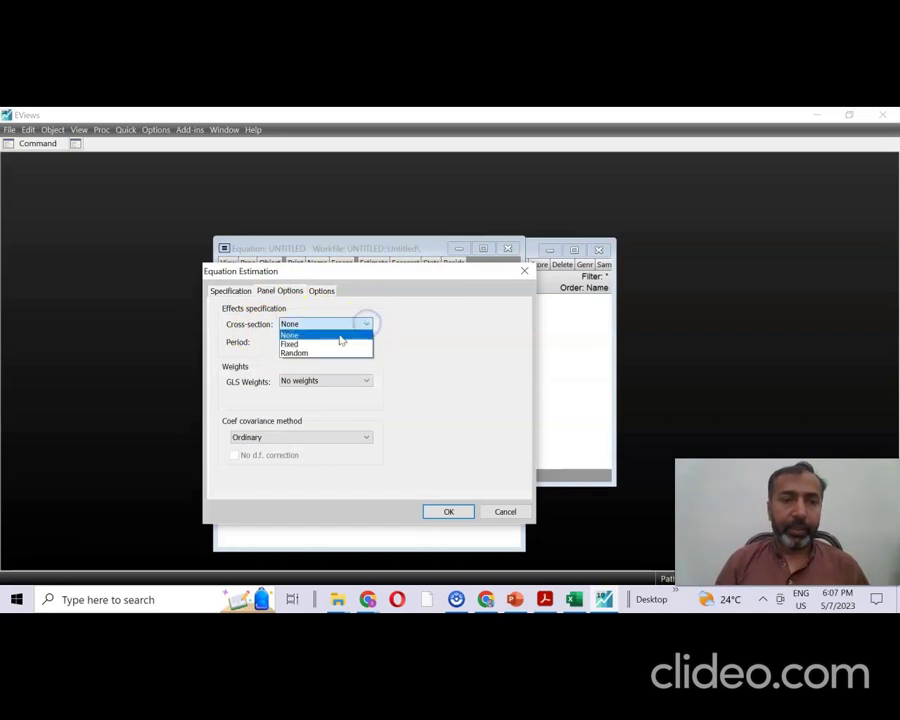
click(342, 344)
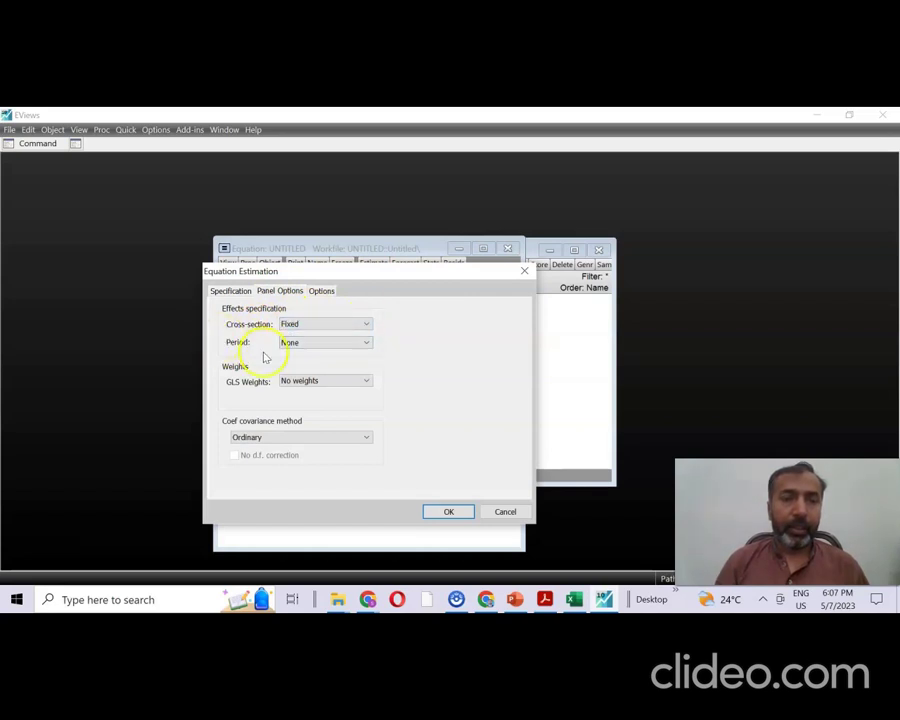
click(365, 344)
click(345, 362)
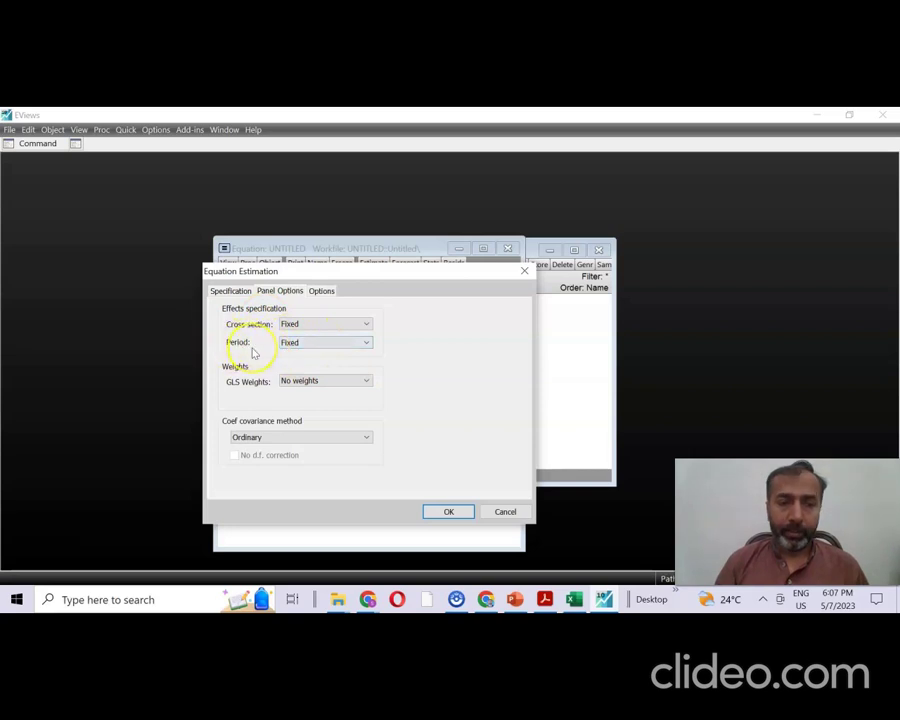
click(455, 512)
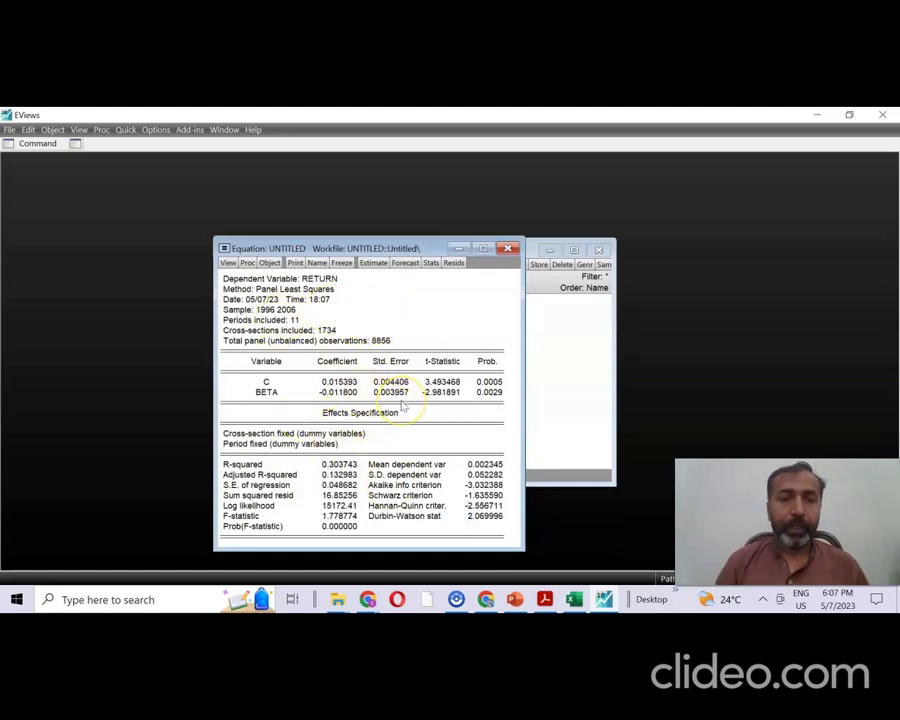
click(342, 382)
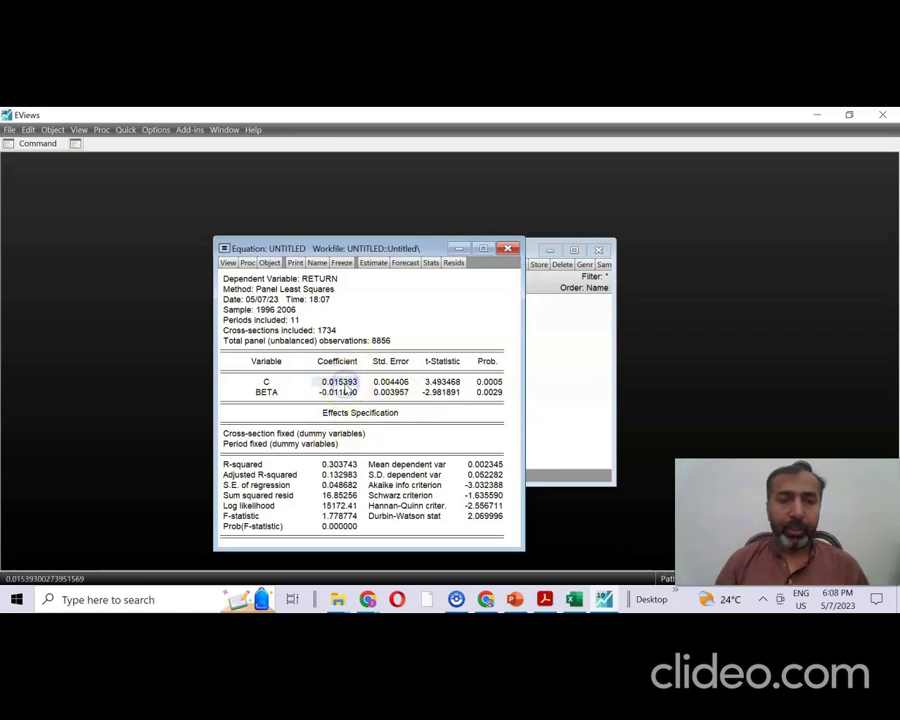
click(344, 392)
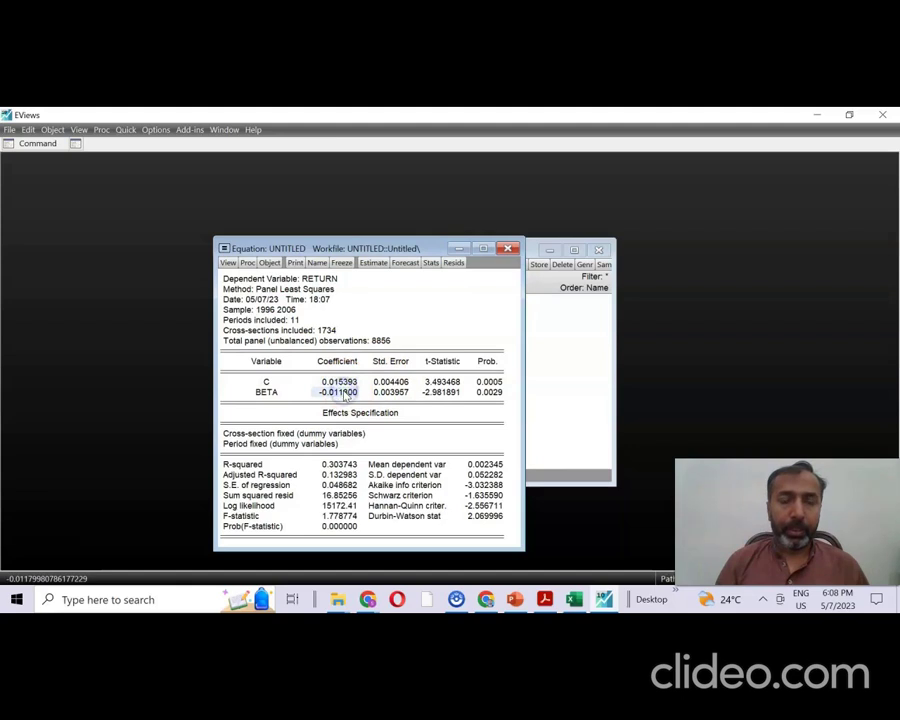
click(442, 382)
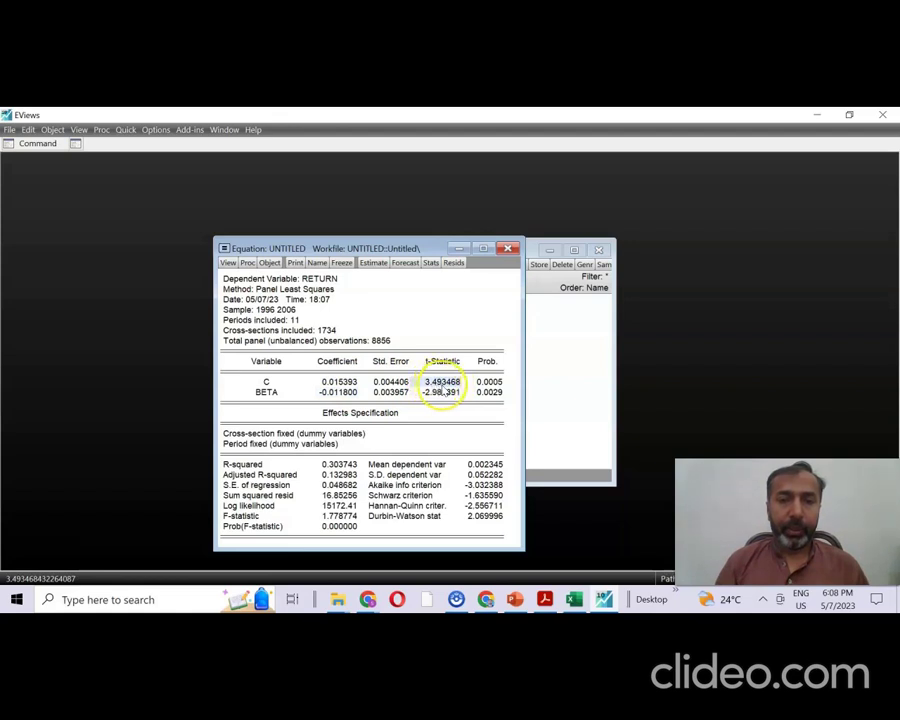
click(440, 392)
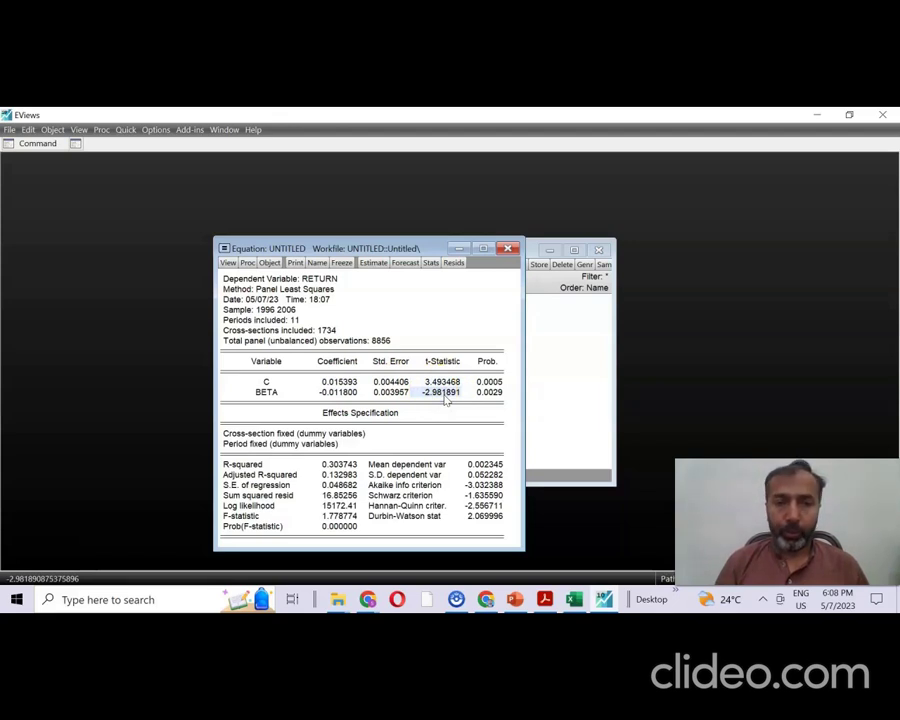
click(330, 393)
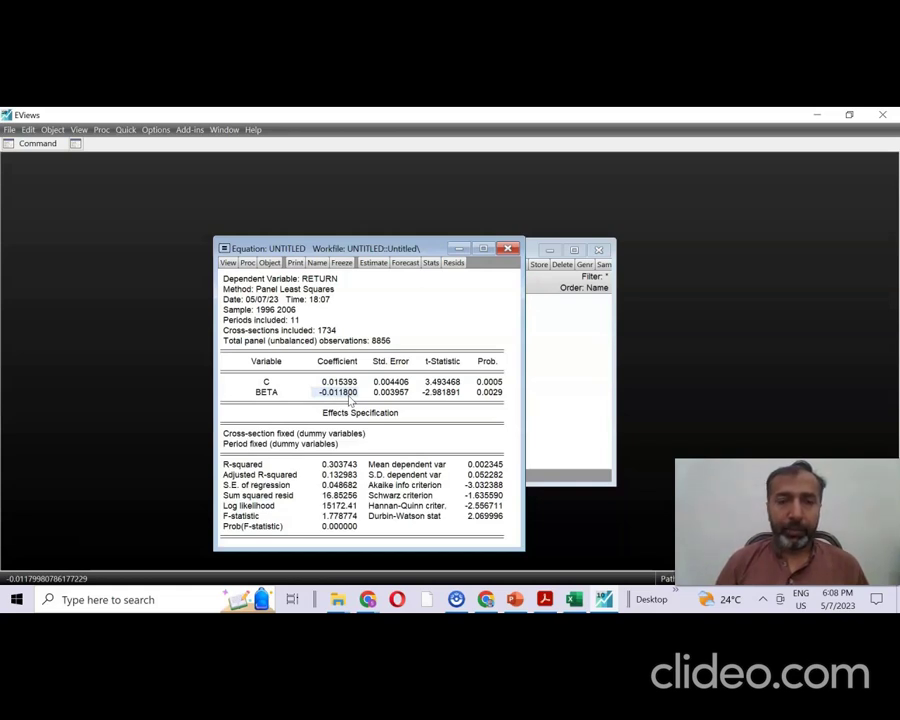
click(227, 263)
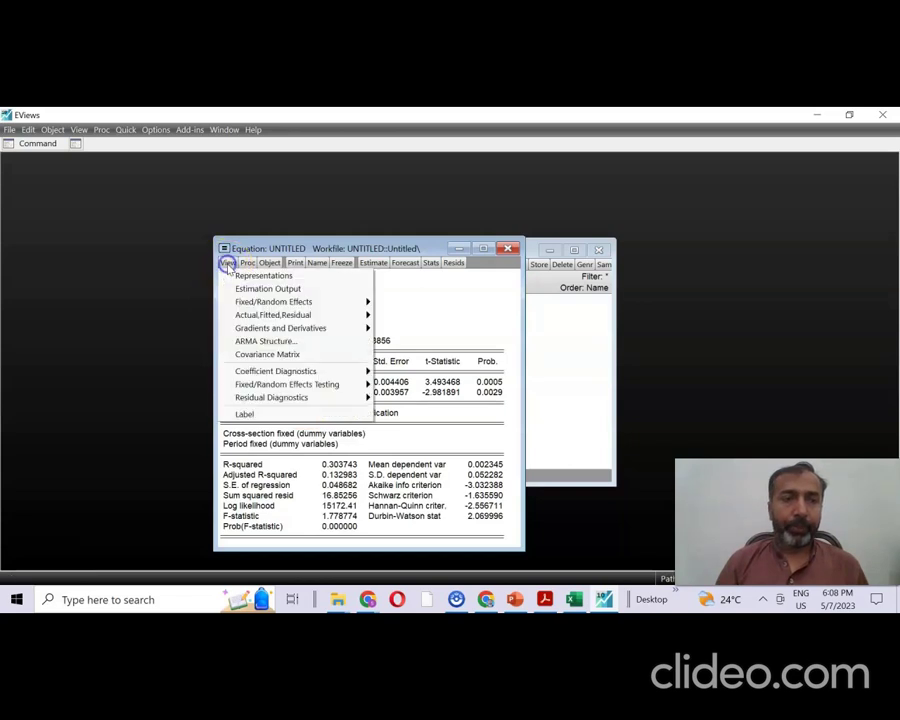
Step: Display the Cross-section Fixed Effects table and scroll through each firm's effect, e.g. firm 1 at −0.006830
click(300, 302)
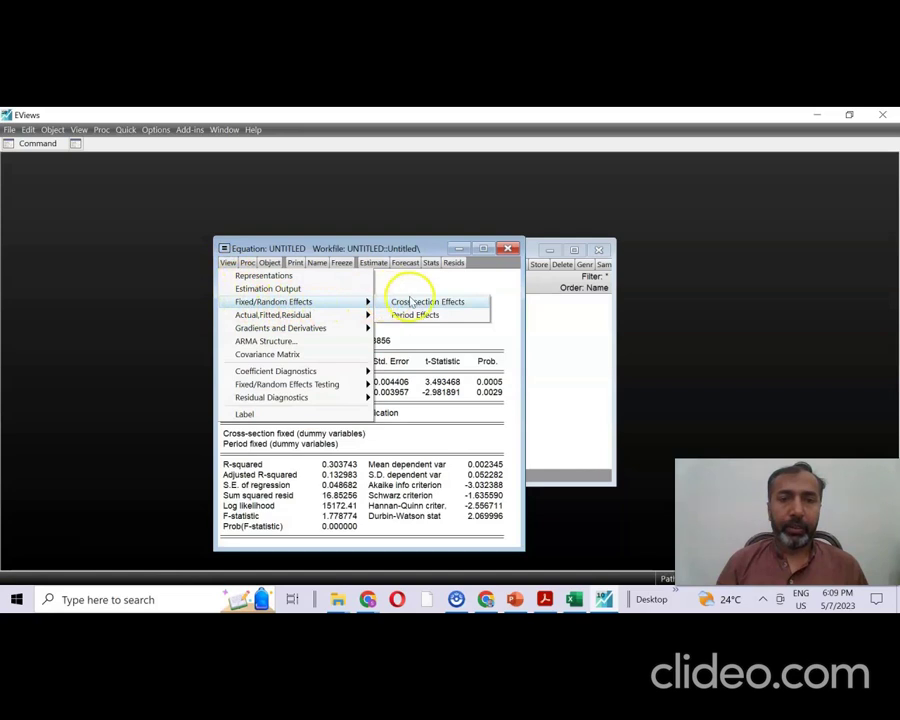
click(448, 302)
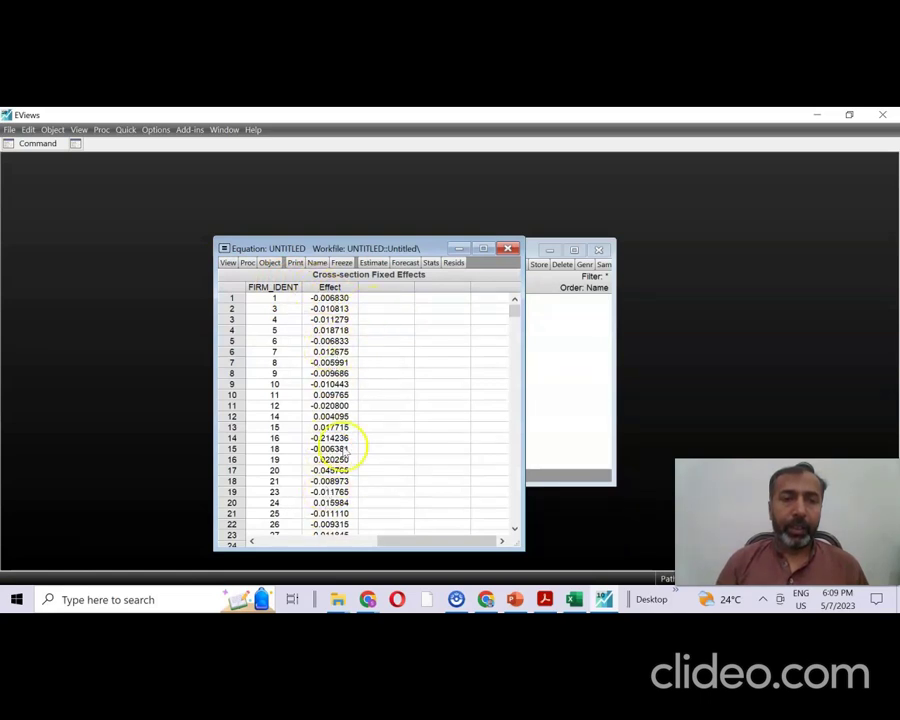
mouse_move(514, 312)
mouse_down()
mouse_move(504, 432)
mouse_move(514, 527)
mouse_move(516, 305)
mouse_move(518, 313)
mouse_up()
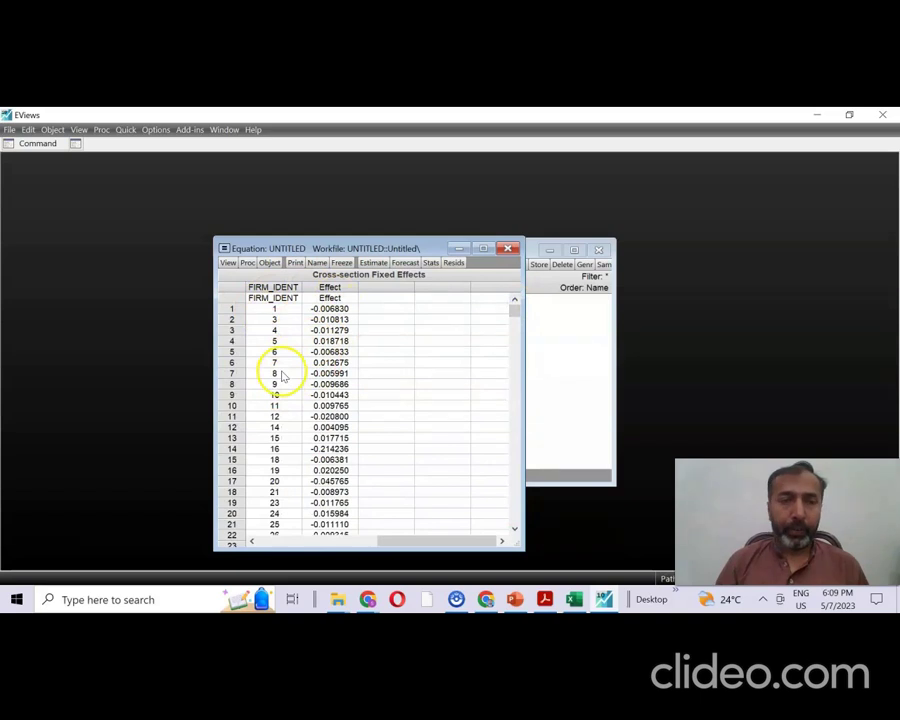
click(227, 262)
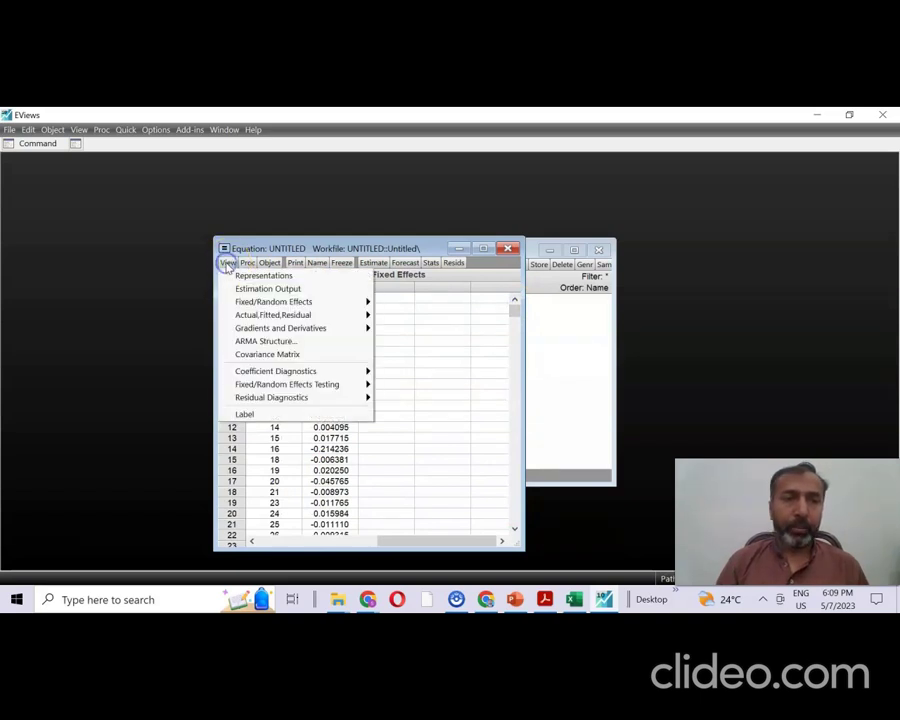
Step: Display the Period Fixed Effects table for 1996–2006 and highlight the yearly Effect values
mouse_move(296, 307)
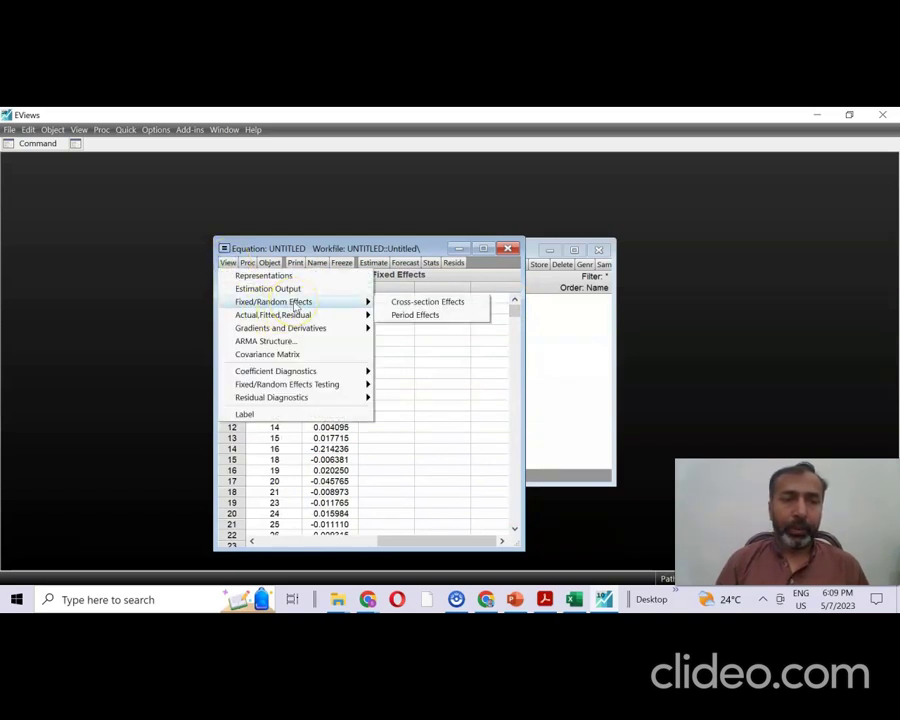
click(410, 316)
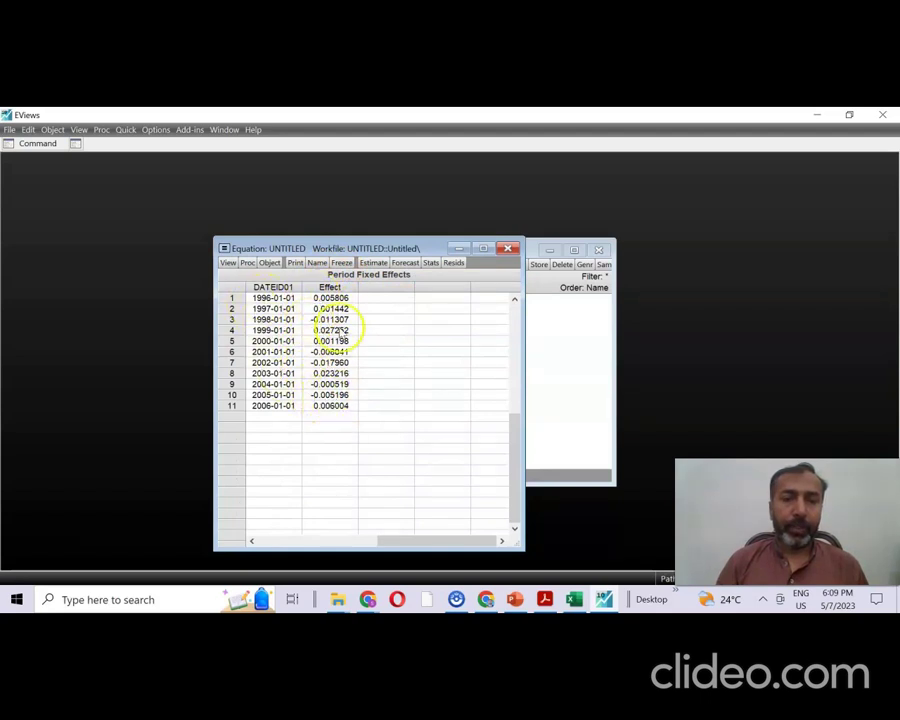
click(330, 288)
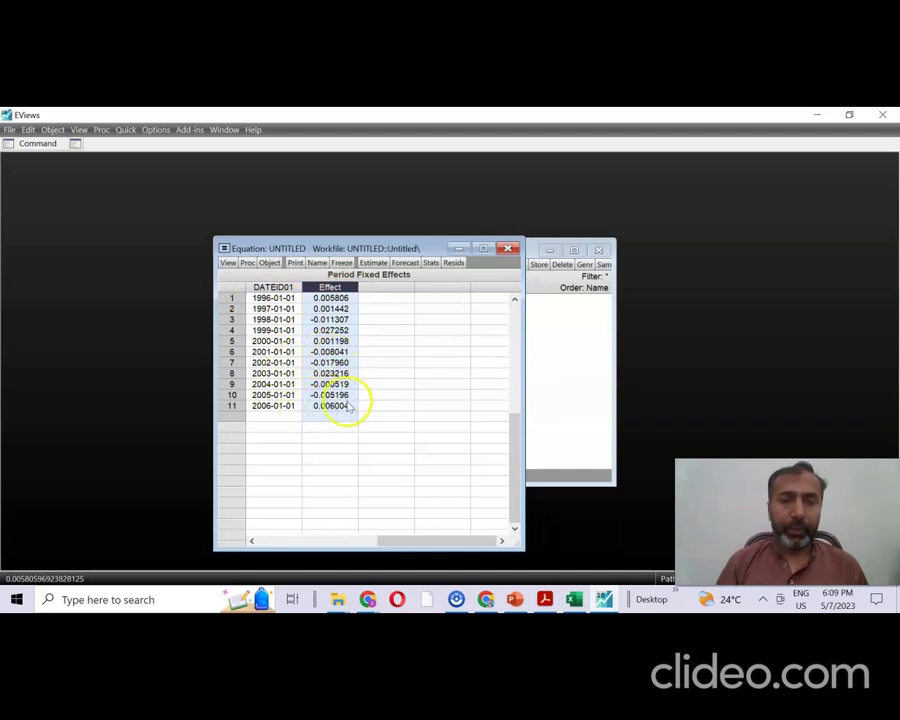
click(228, 263)
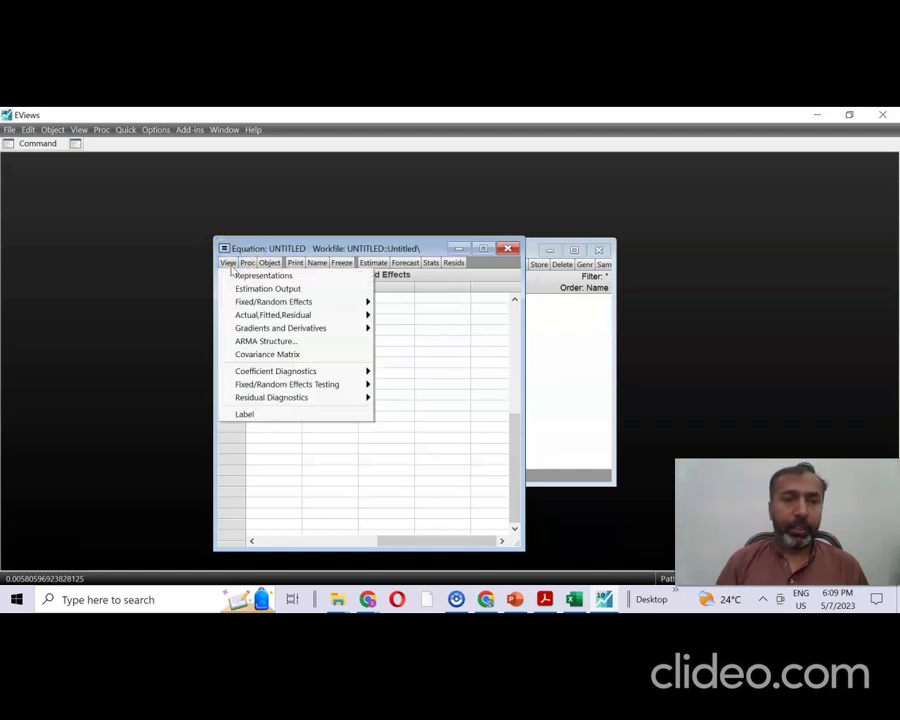
Step: Switch back to the two-way fixed effects estimation output (BETA −0.011800, t-statistic −2.981891)
click(244, 290)
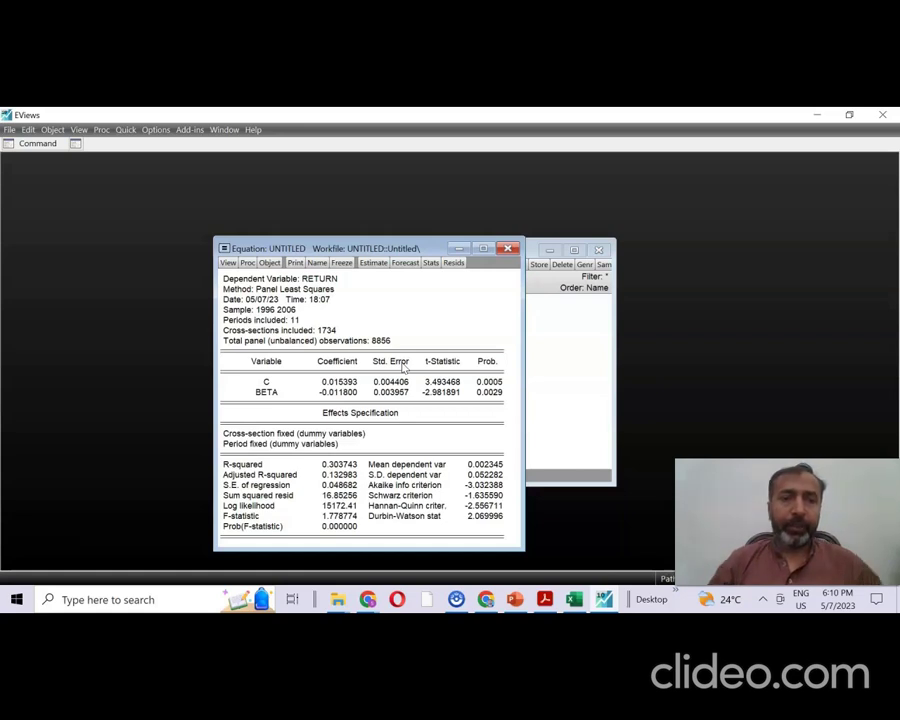
click(369, 306)
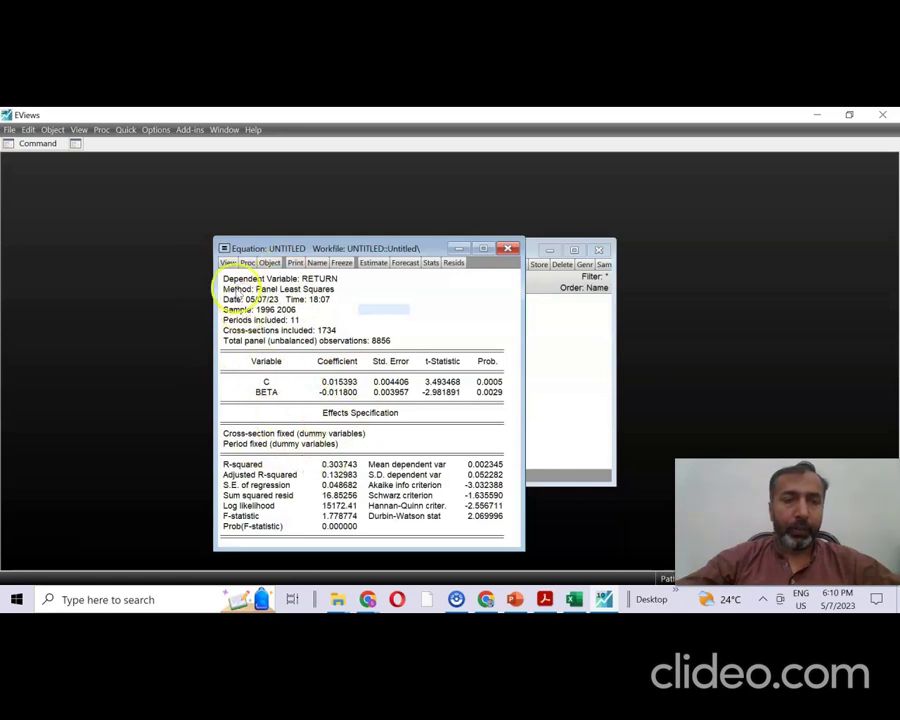
click(228, 262)
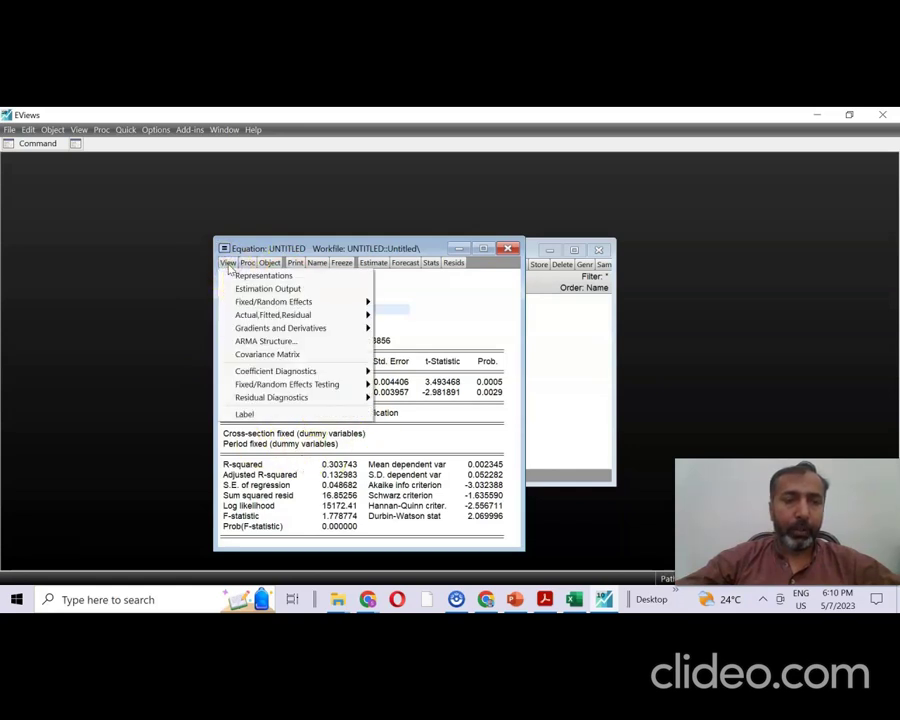
Step: Run the Redundant Fixed Effects likelihood ratio test, with all probabilities 0.0000, then switch to panel data.ppt
mouse_move(320, 390)
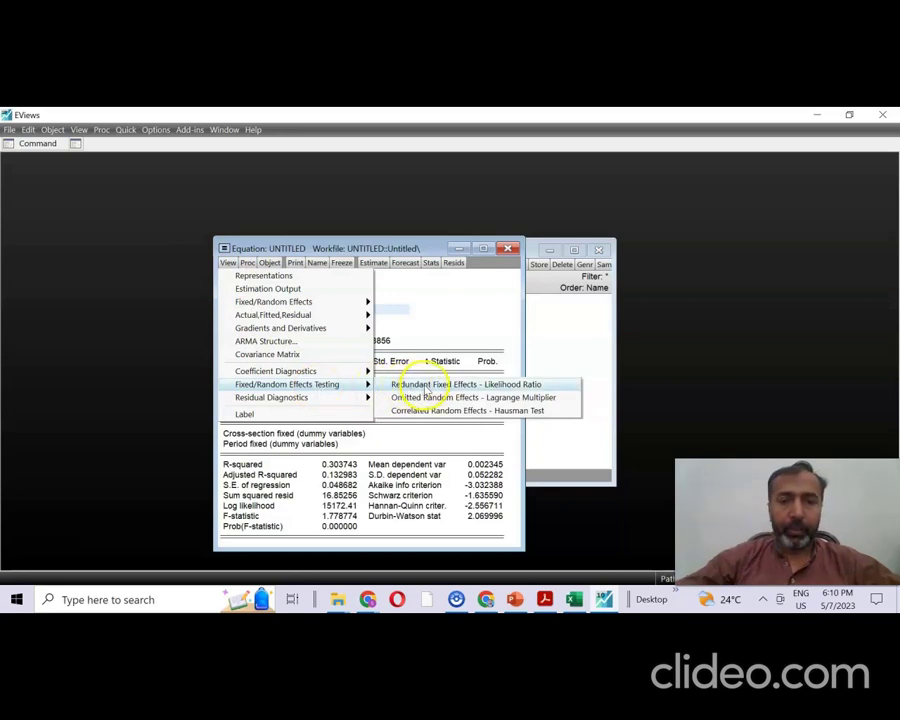
click(502, 387)
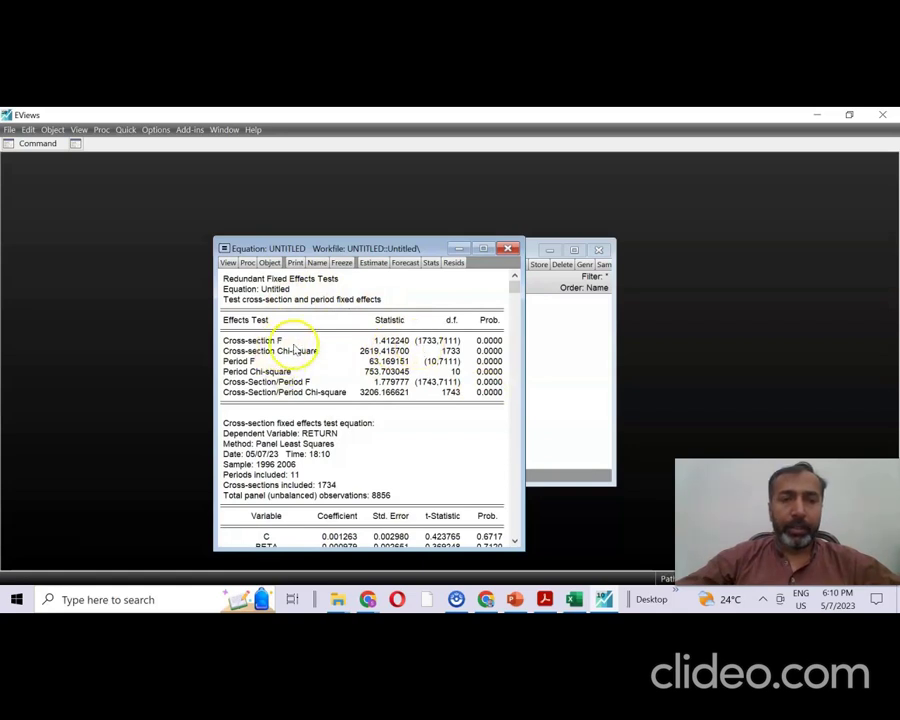
click(390, 341)
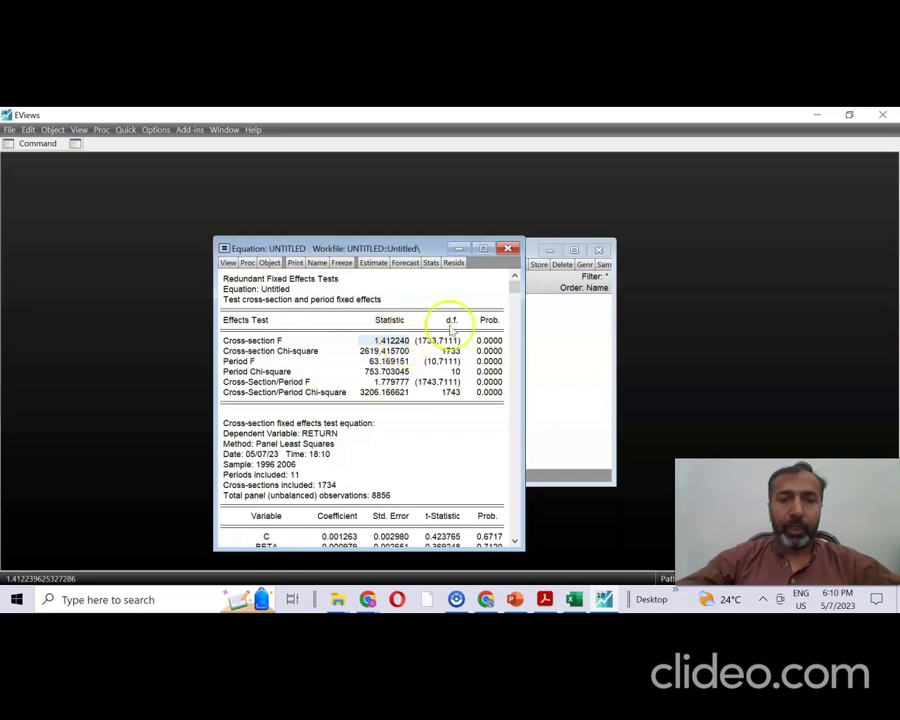
click(489, 341)
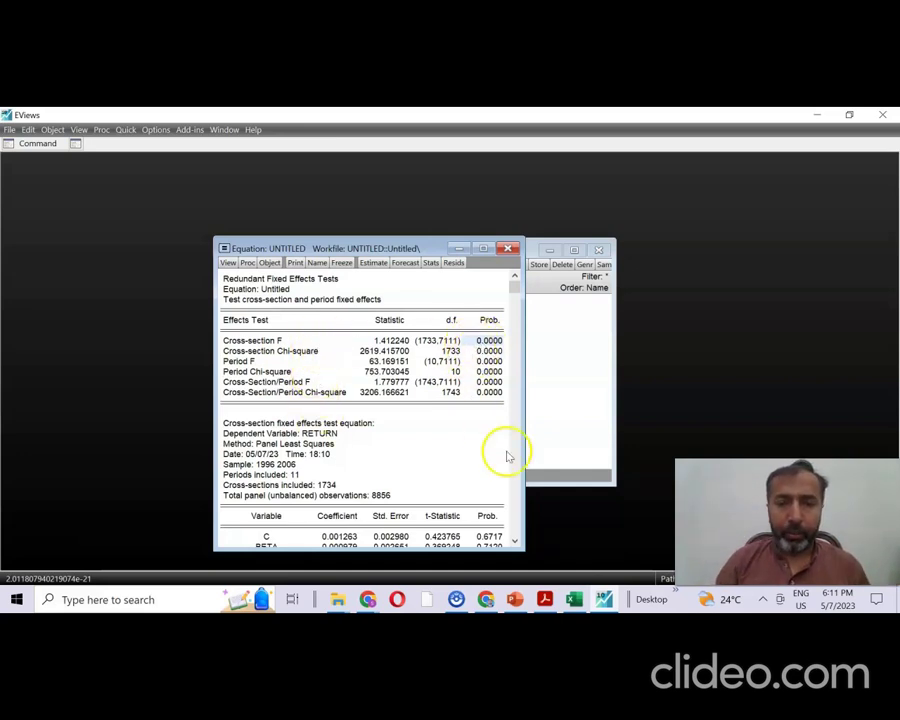
click(515, 599)
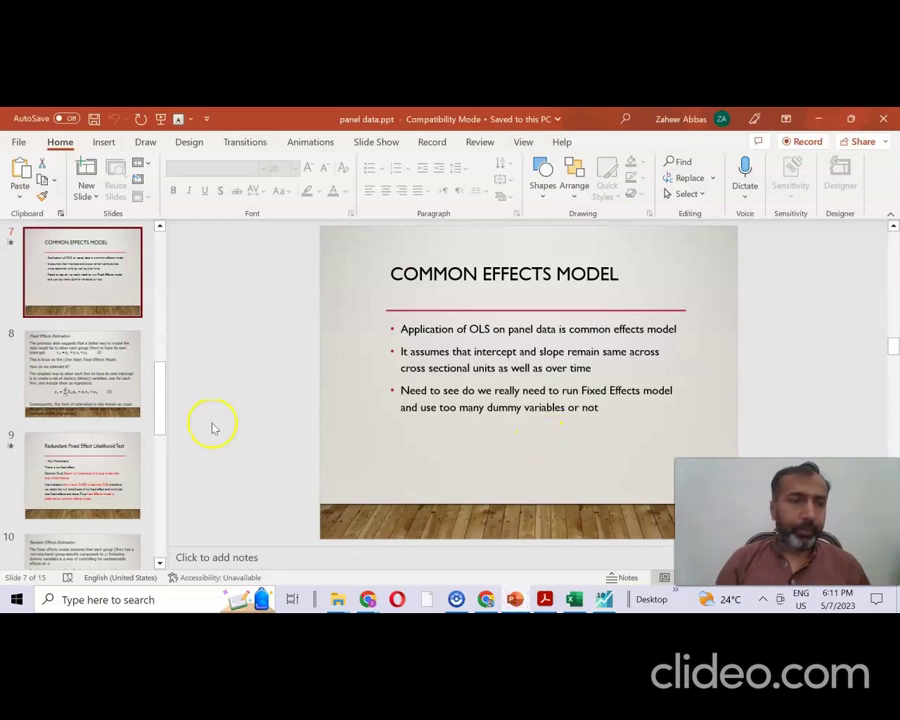
Step: Start the slide show from slide 9, the Redundant Fixed Effect Likelihood Test slide
click(100, 439)
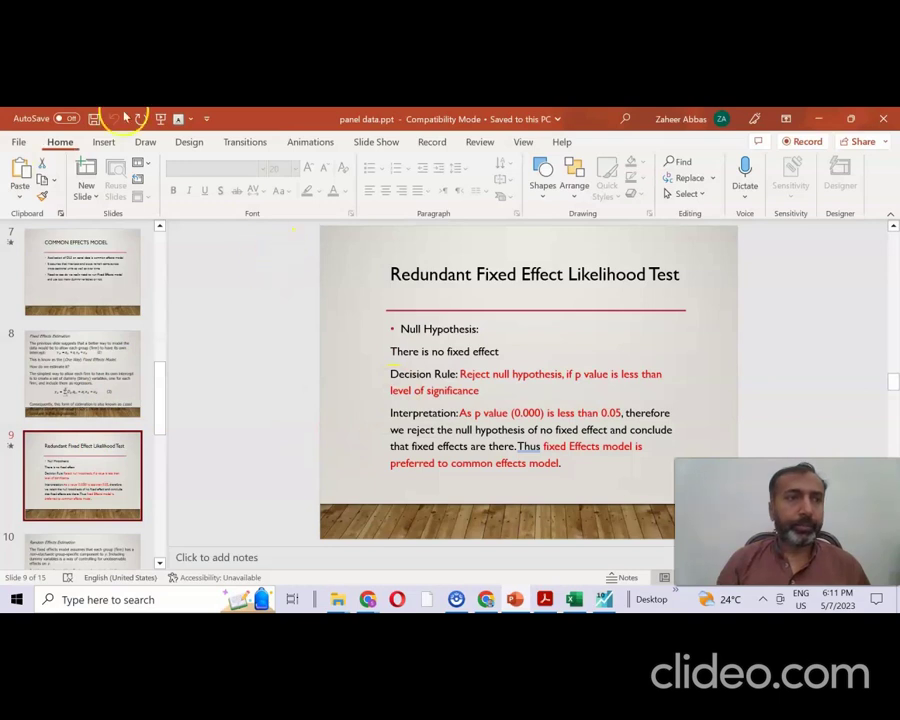
click(372, 142)
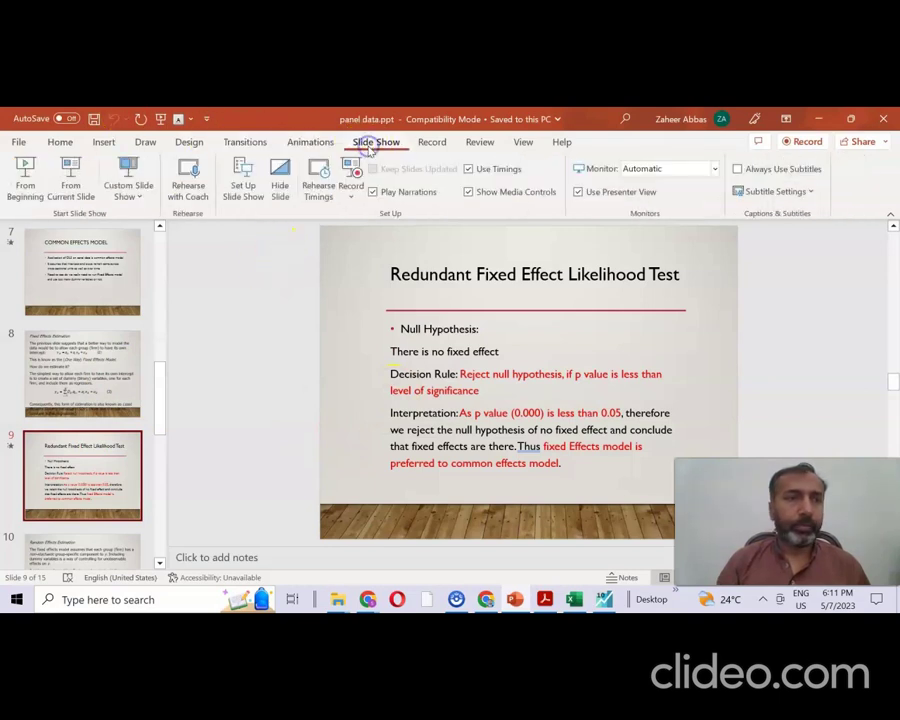
click(72, 172)
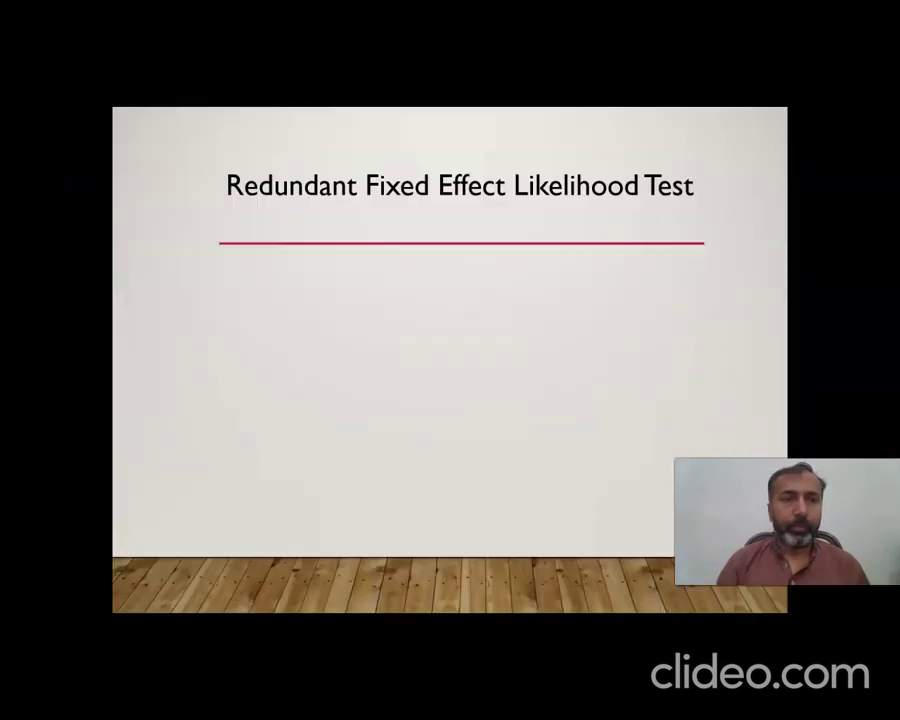